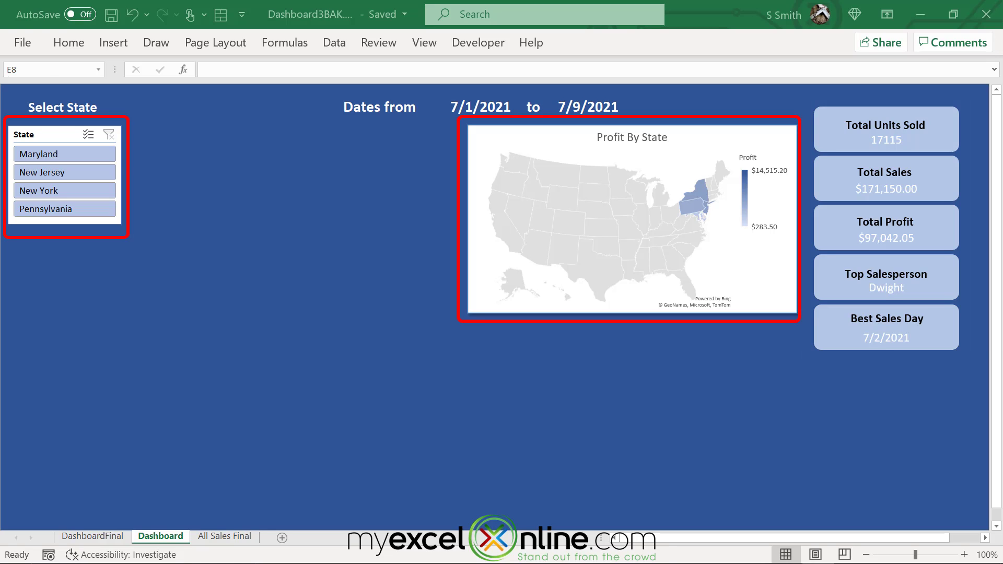
Test the State filter on Maryland, New Jersey, New York and Pennsylvania, then check the start/end date formulas
left_click(30, 156)
left_click(34, 172)
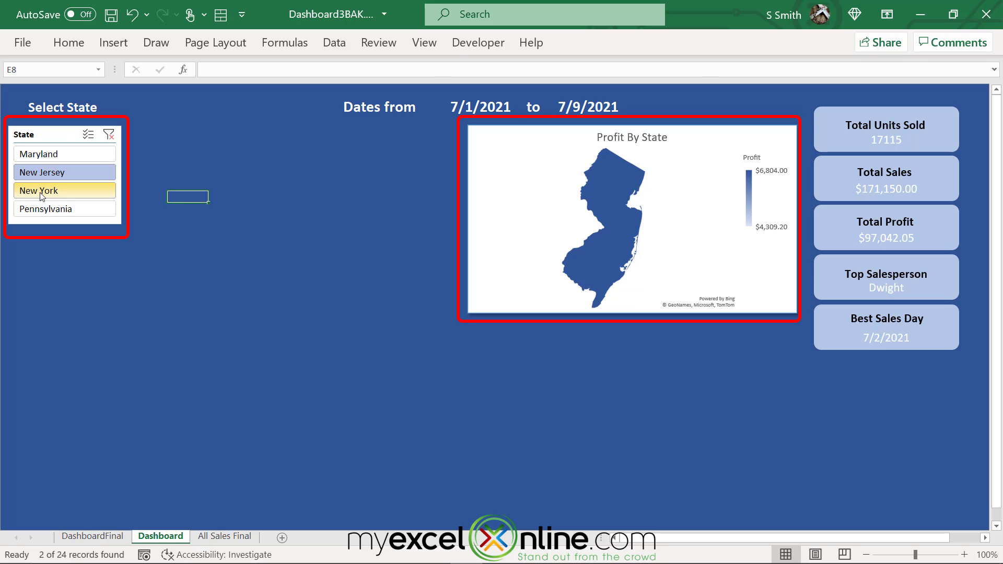
left_click(40, 192)
left_click(41, 208)
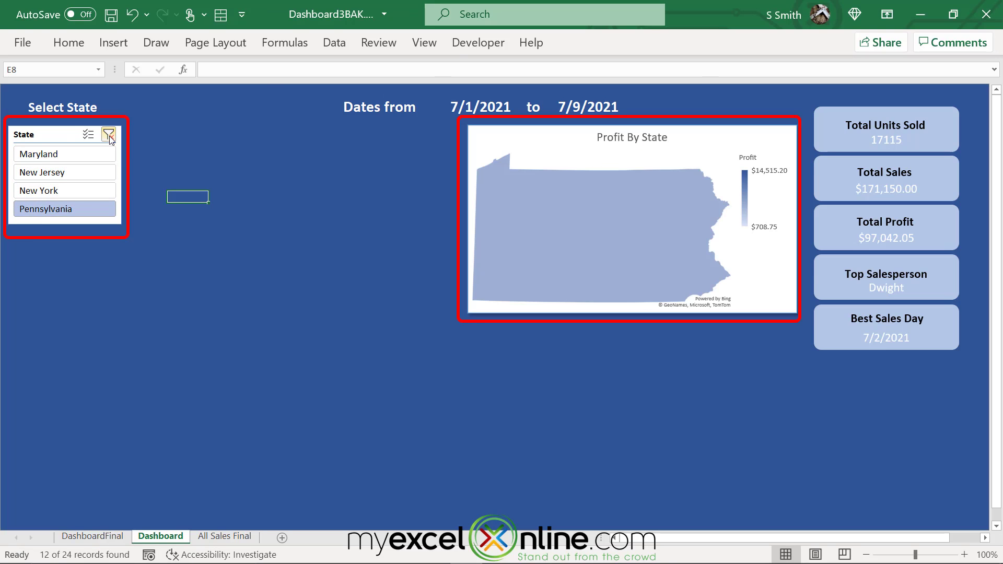
left_click(108, 135)
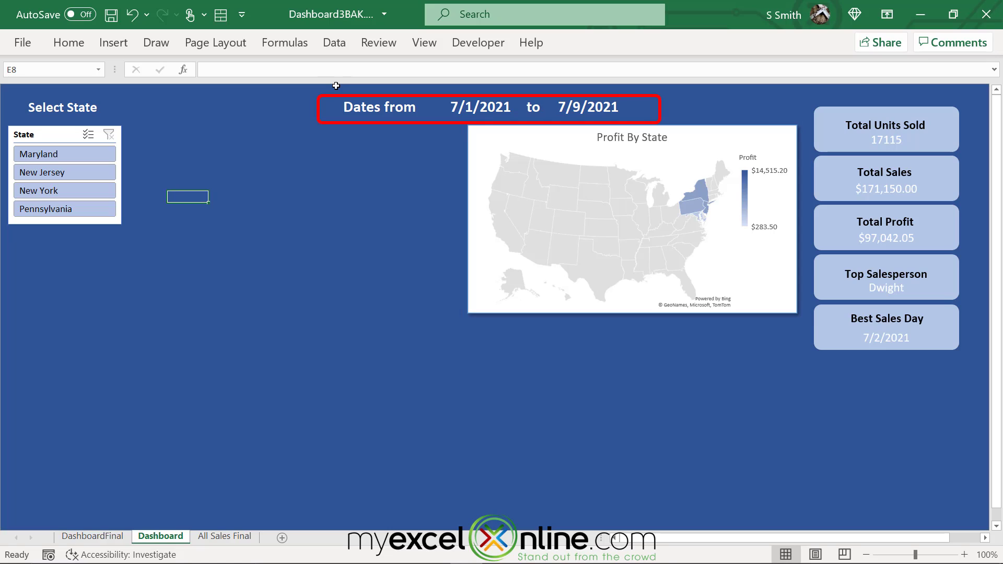
left_click(440, 108)
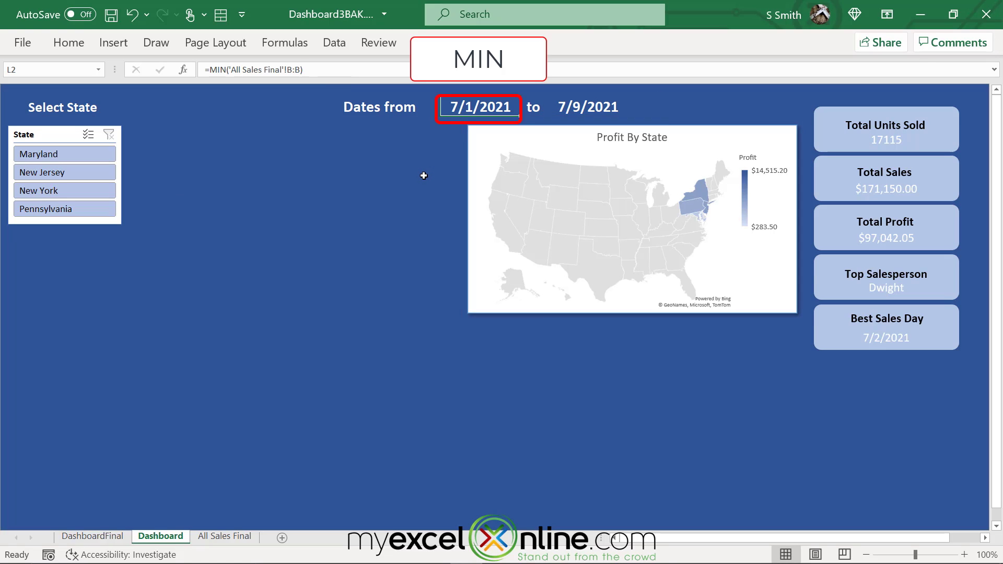
left_click(601, 109)
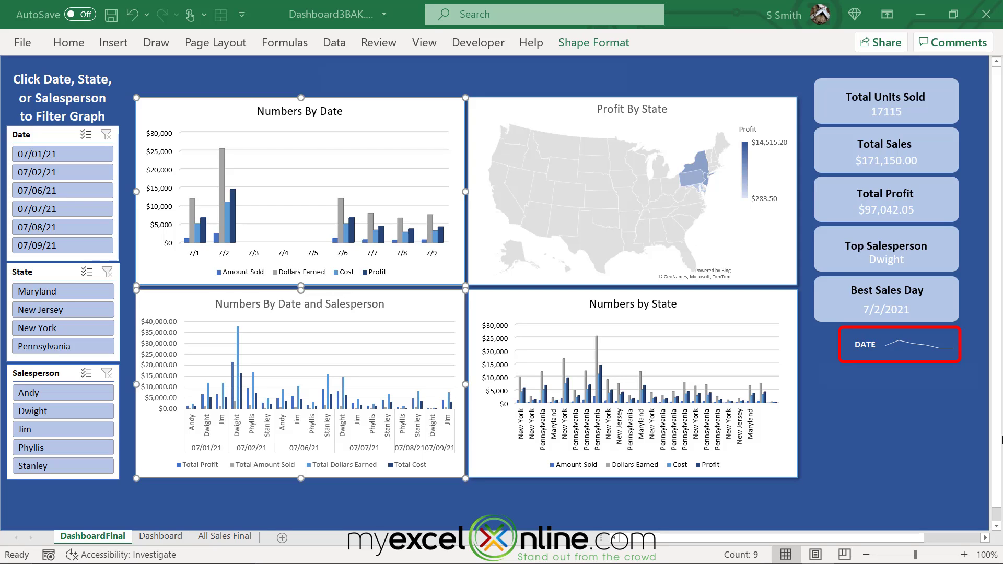
Insert an empty clustered column chart on the Dashboard sheet
key("ctrl+Page_Down")
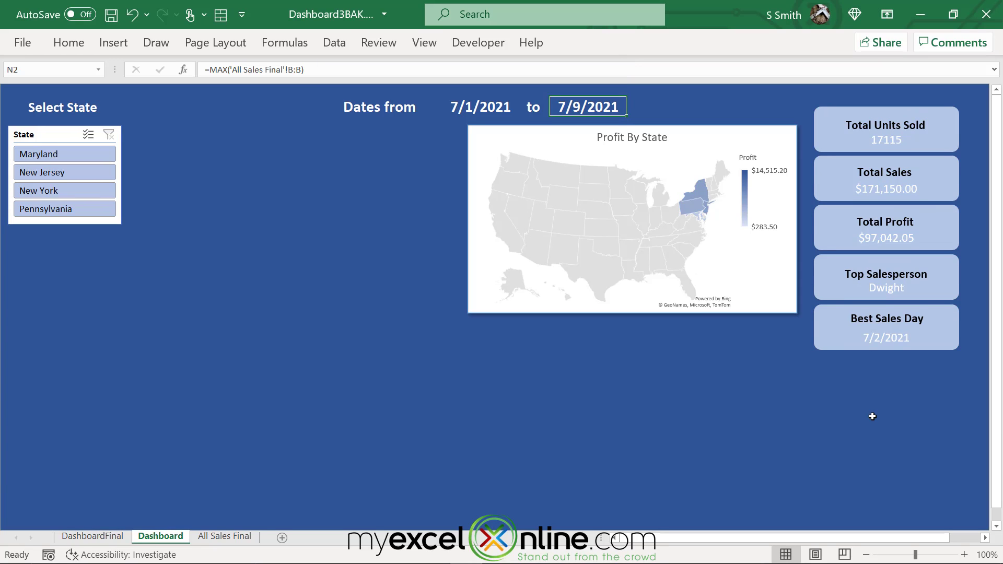
left_click(143, 126)
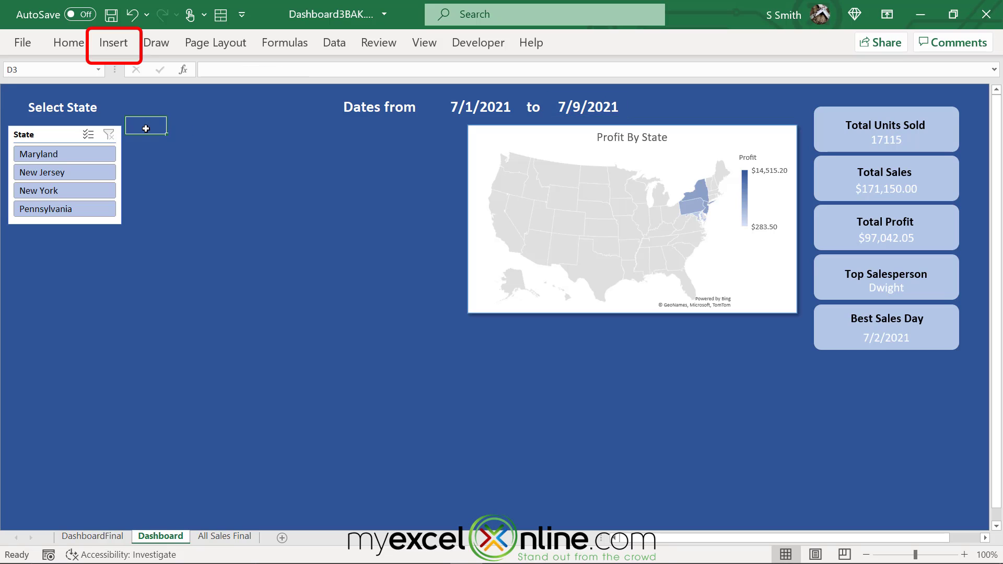
left_click(127, 44)
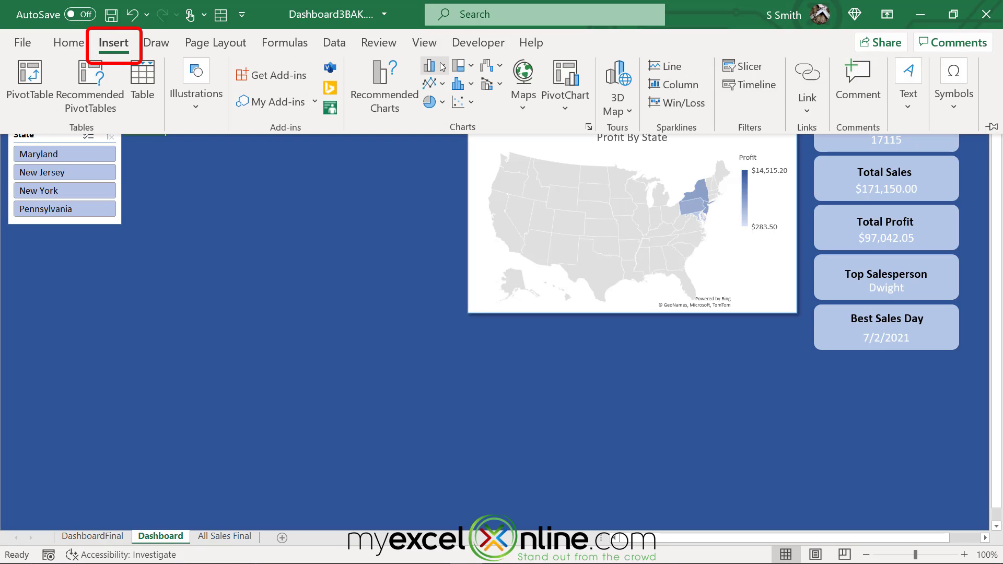
left_click(431, 70)
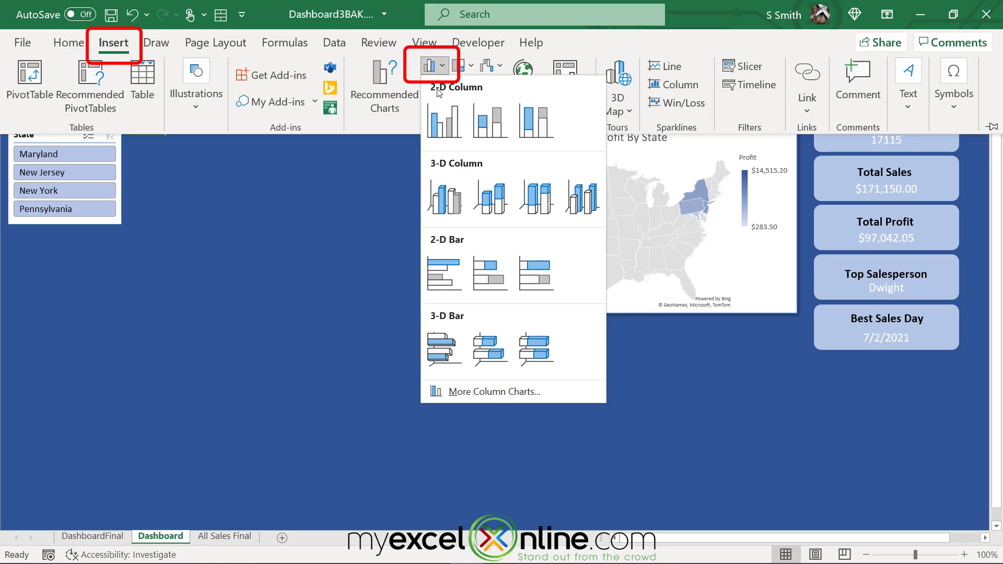
left_click(446, 123)
Set the chart's data to B3:B27 plus E3:H27 on All Sales Final
right_click(468, 285)
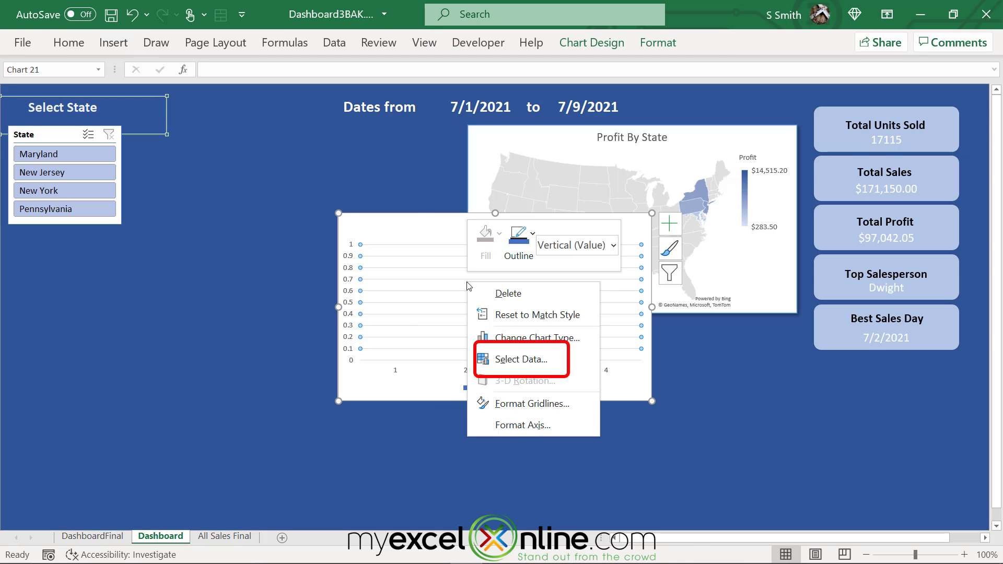
left_click(517, 359)
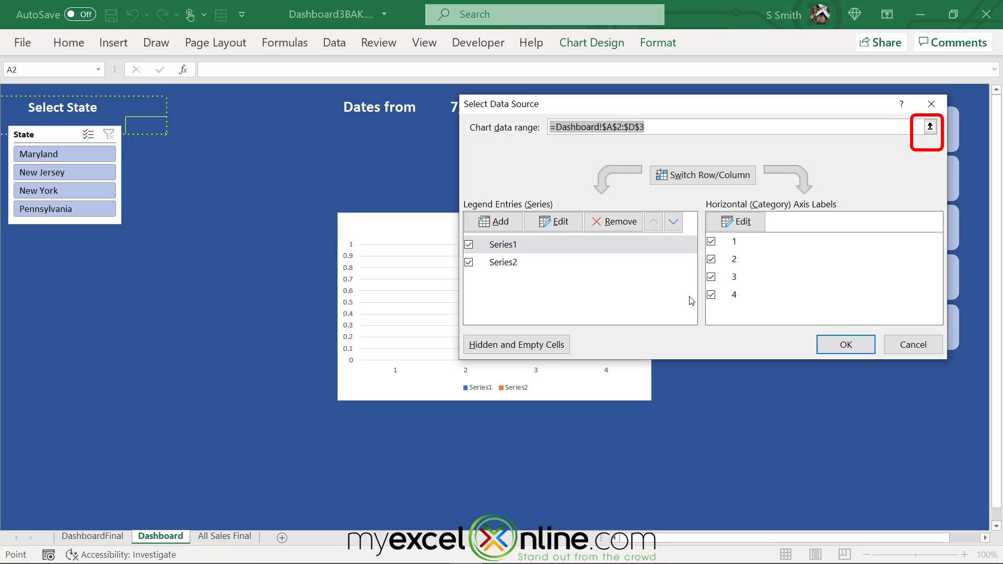
left_click(930, 127)
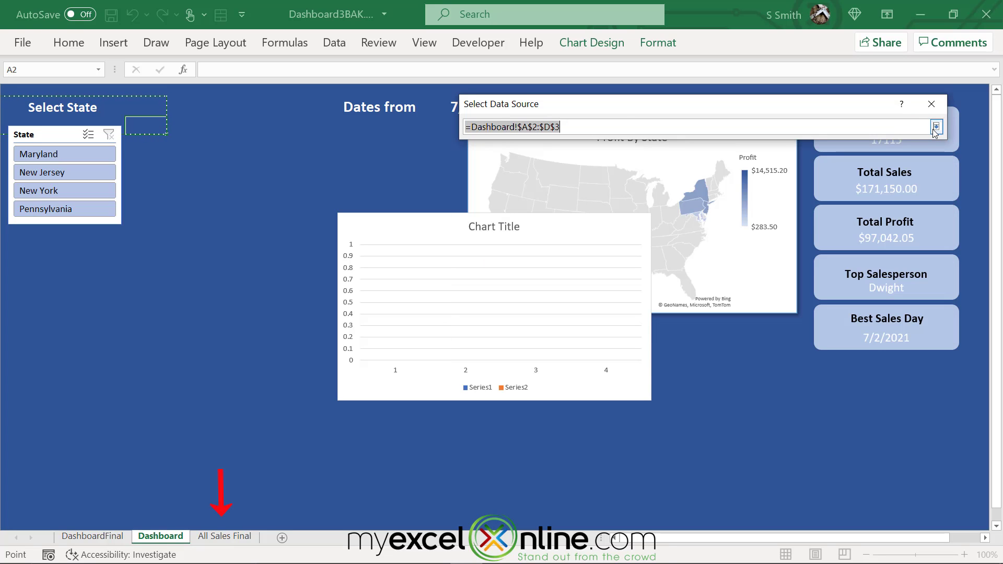
left_click(236, 536)
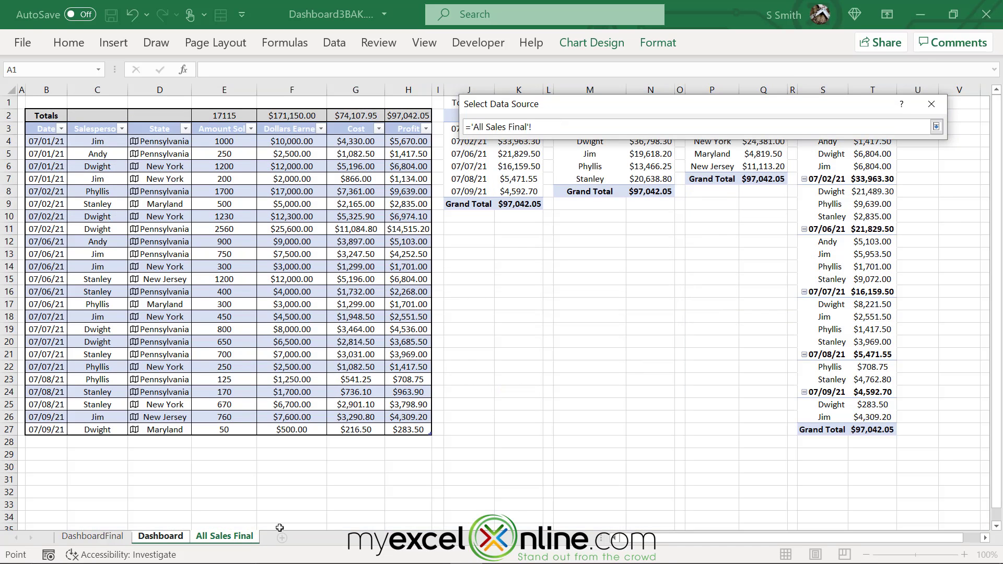
left_click_drag(37, 128, 39, 426)
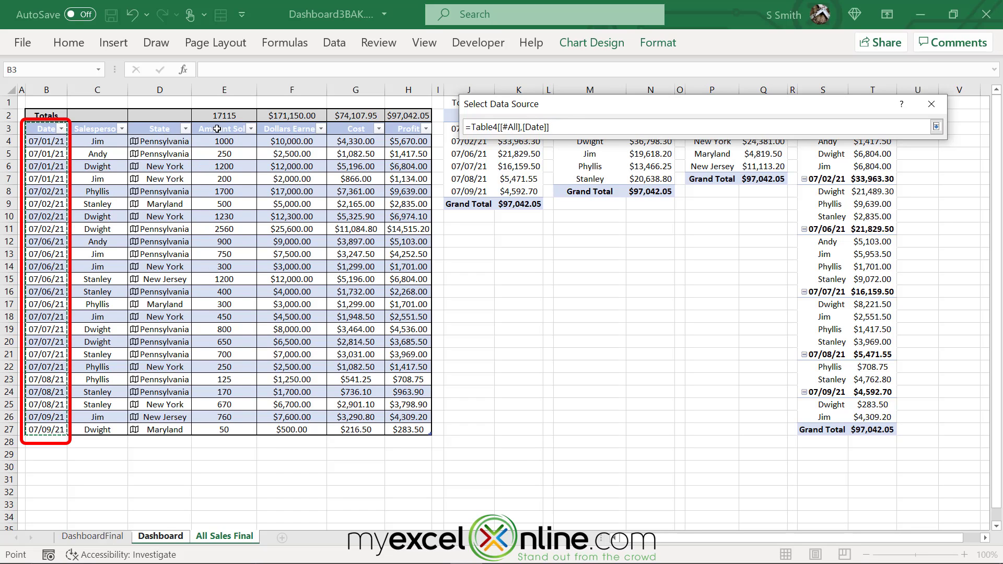
key("ctrl")
left_click_drag(232, 134, 416, 423)
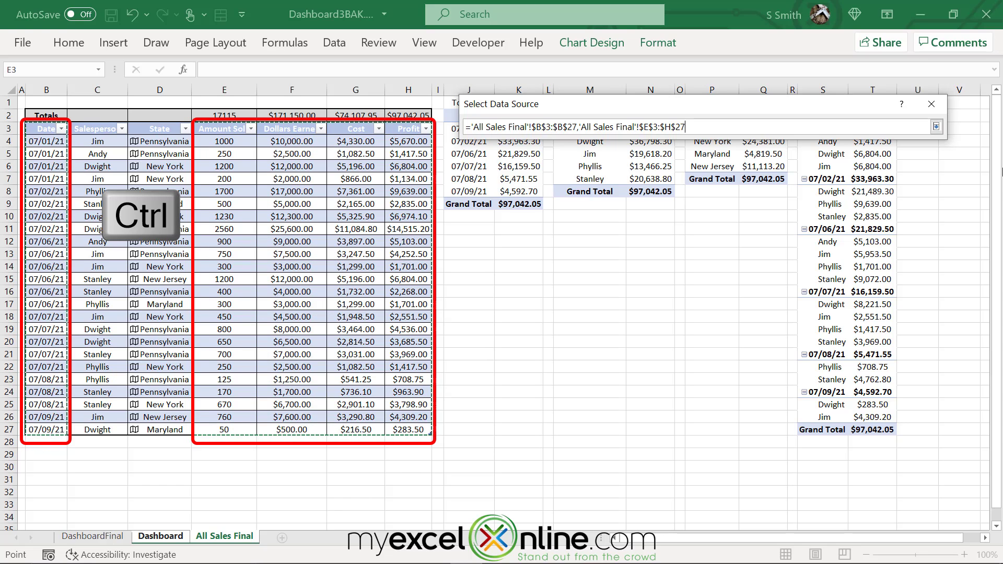
left_click(936, 128)
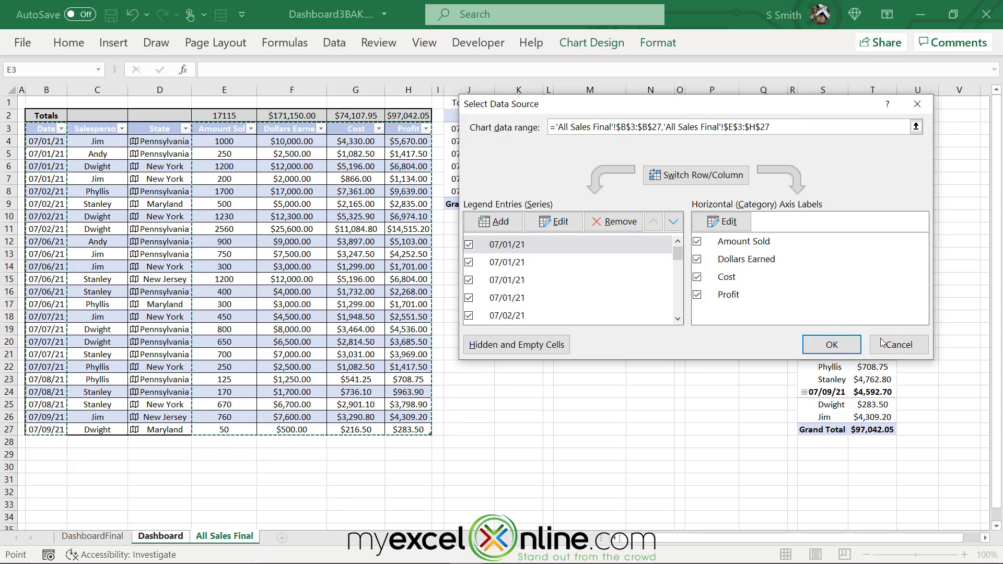
left_click(848, 346)
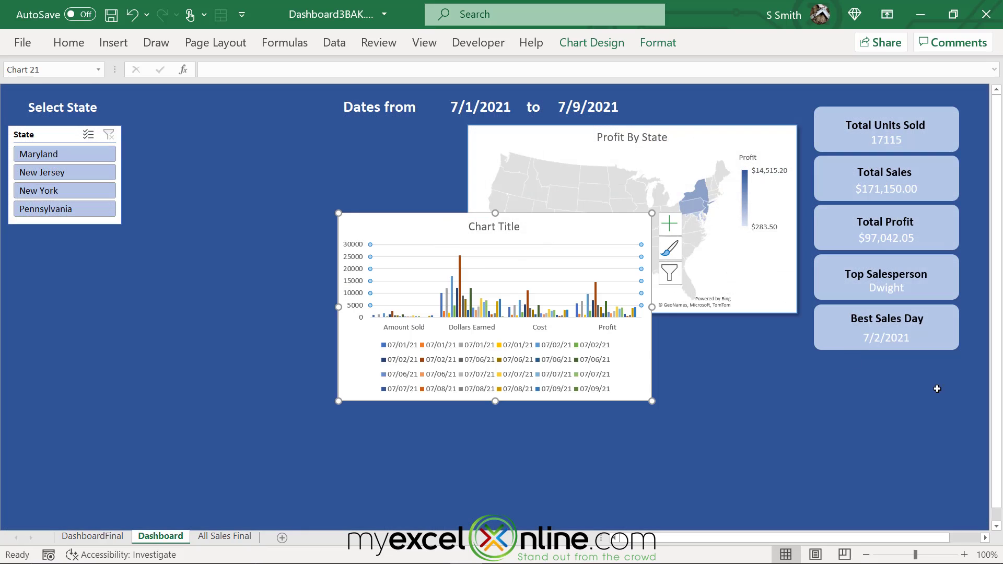
Move the chart beside the Profit By State map and switch row/column so dates run along the axis
left_click_drag(404, 219, 197, 135)
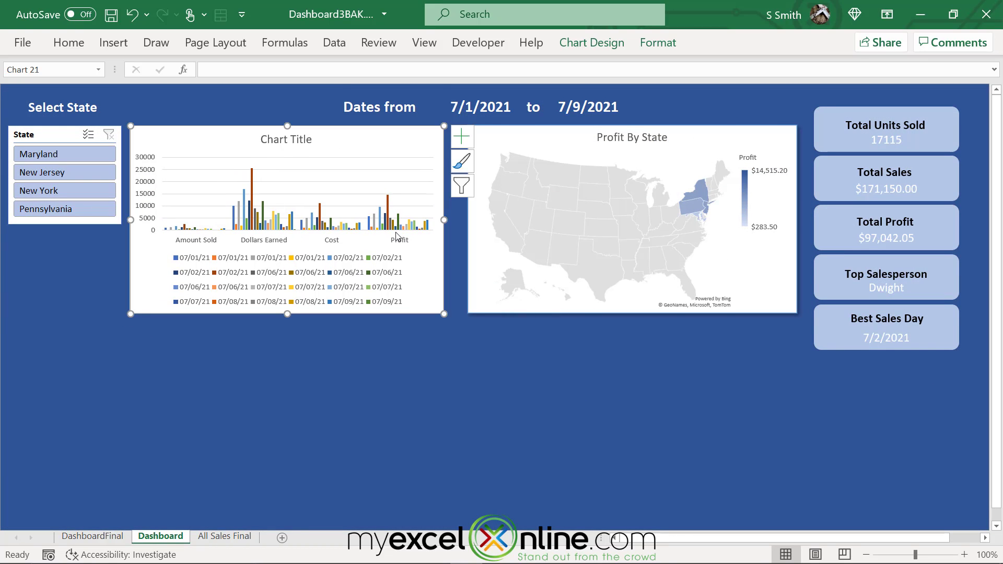
left_click(348, 191)
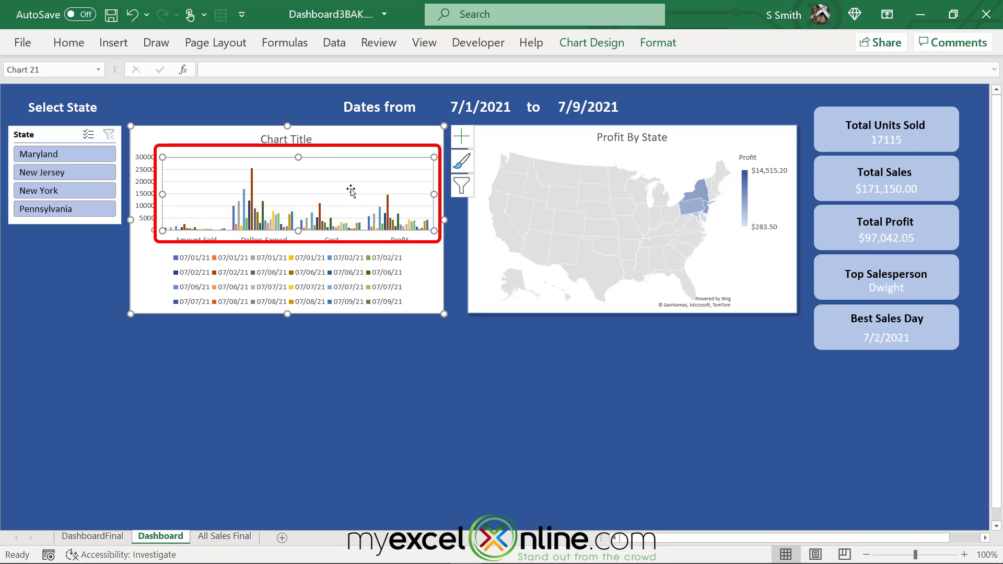
left_click(587, 46)
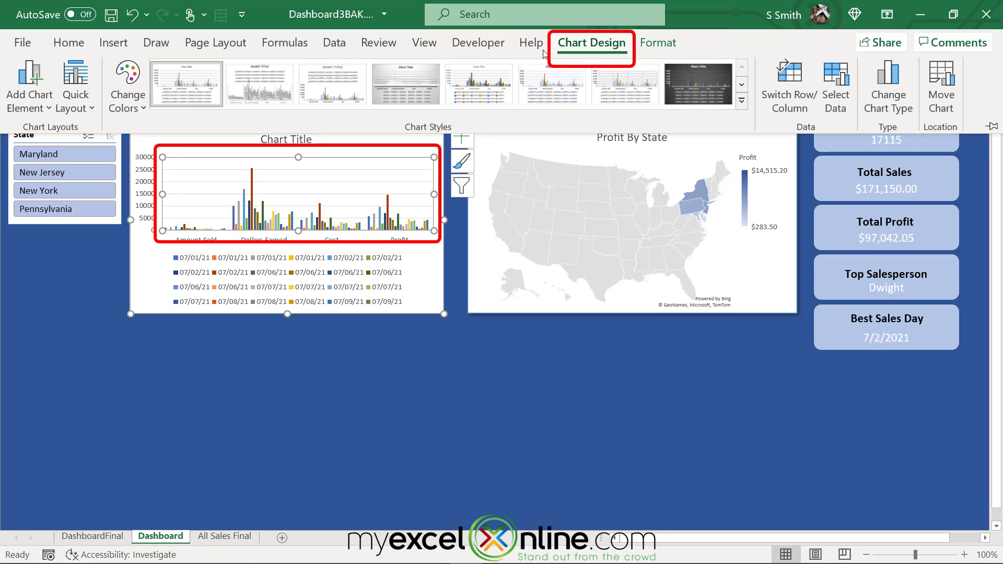
left_click(796, 114)
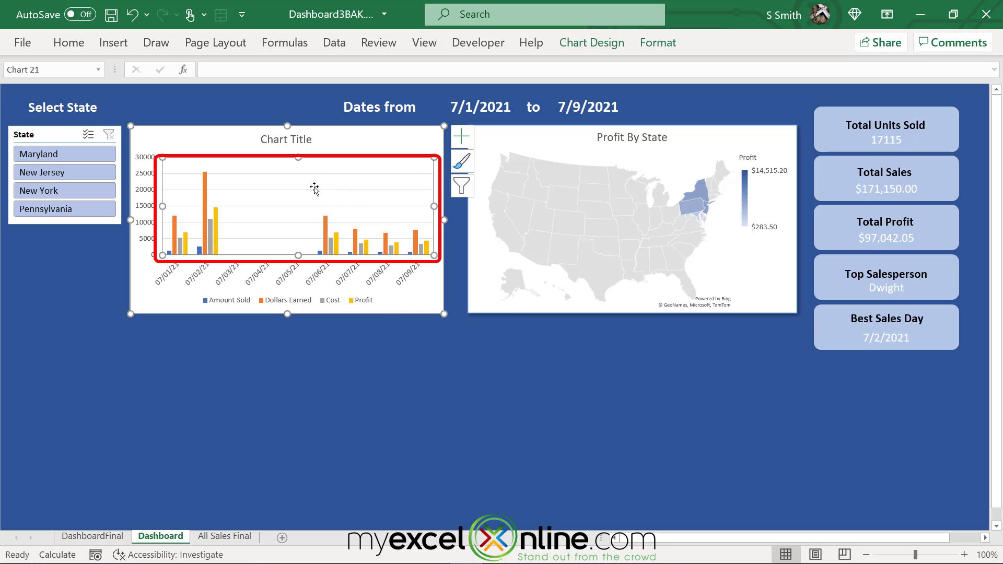
Apply Colorful Palette 2 to the column chart
left_click(588, 43)
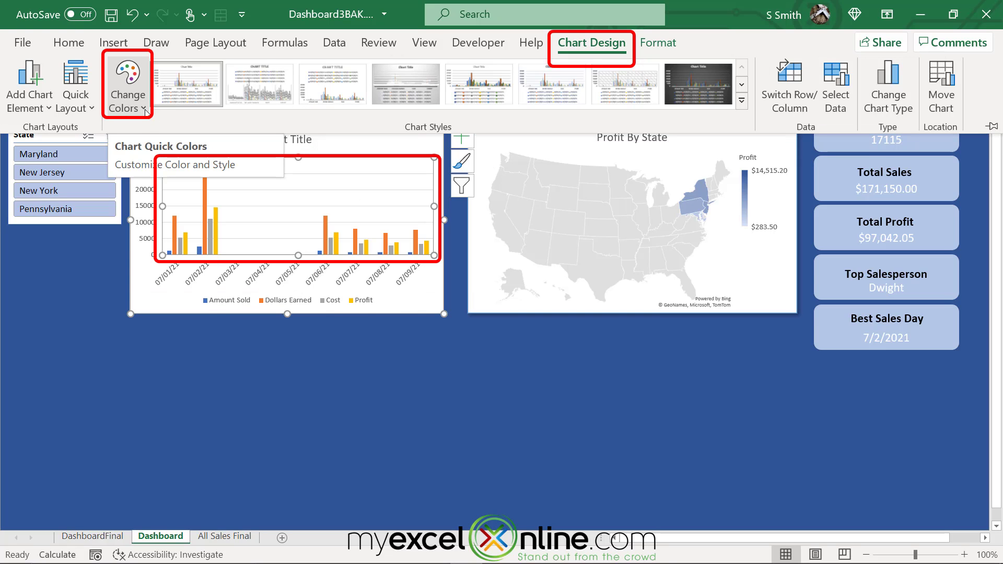
left_click(146, 111)
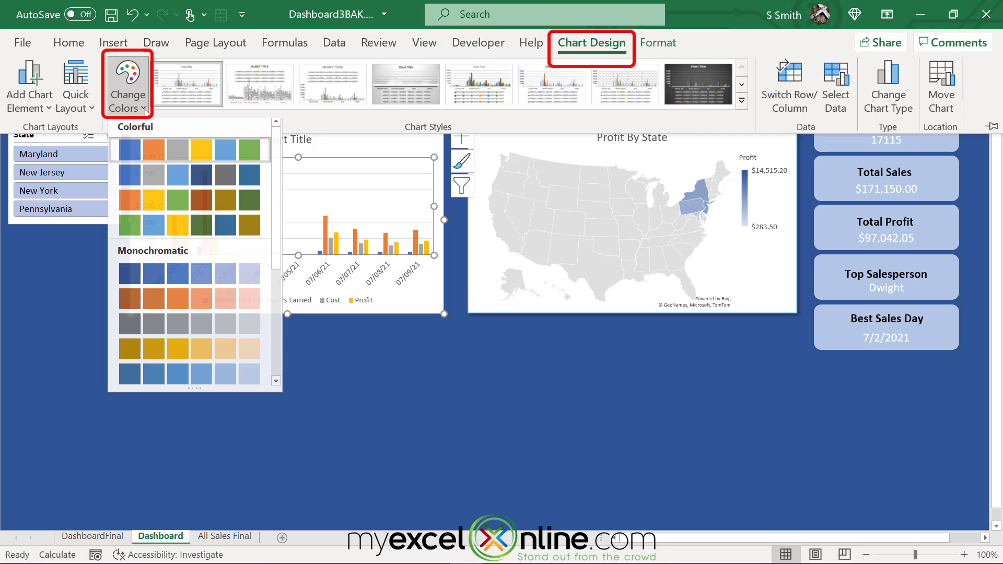
left_click(130, 184)
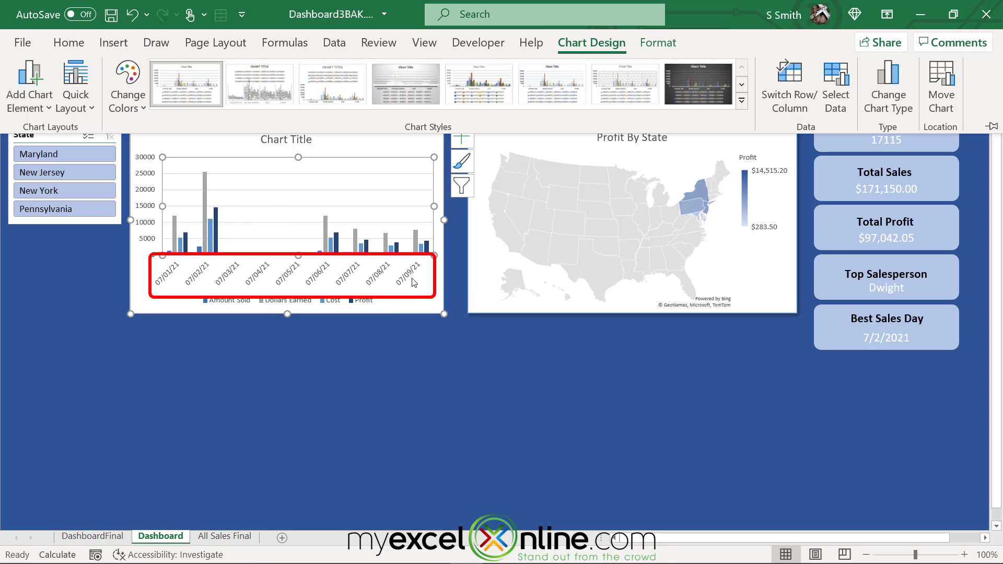
Change the date axis number format code to mm/dd and add it
left_click(267, 259)
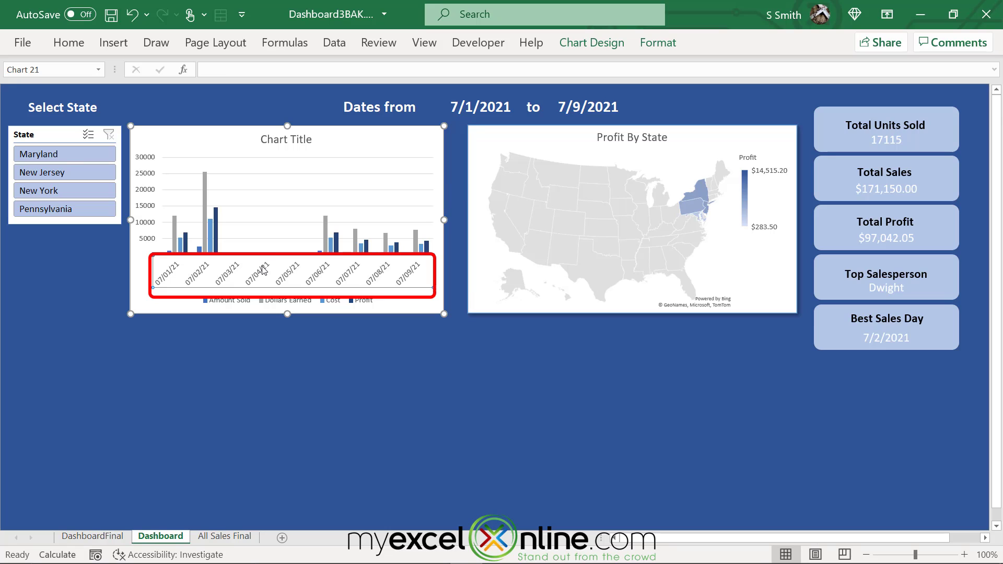
double_click(264, 270)
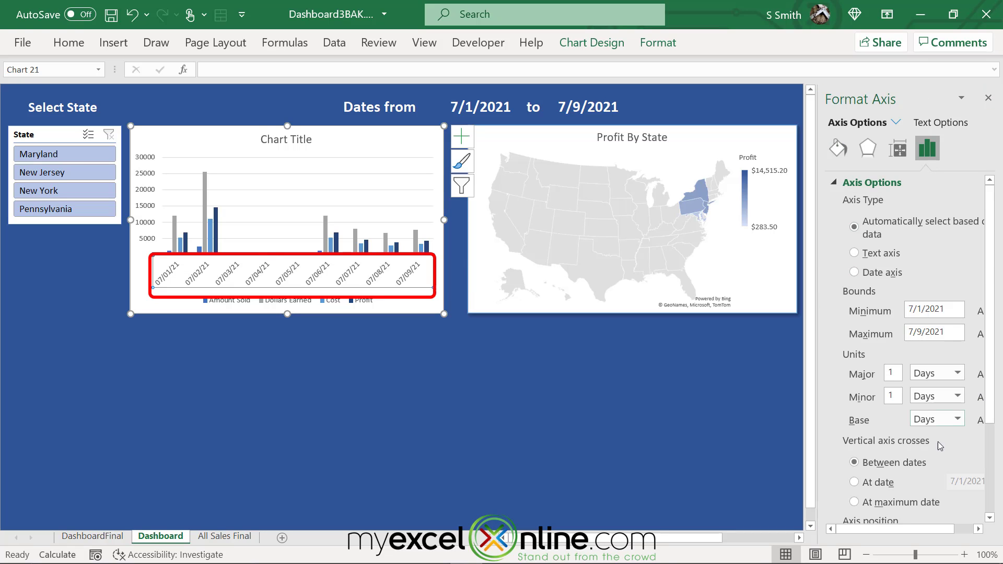
scroll(957, 470, "down", 3)
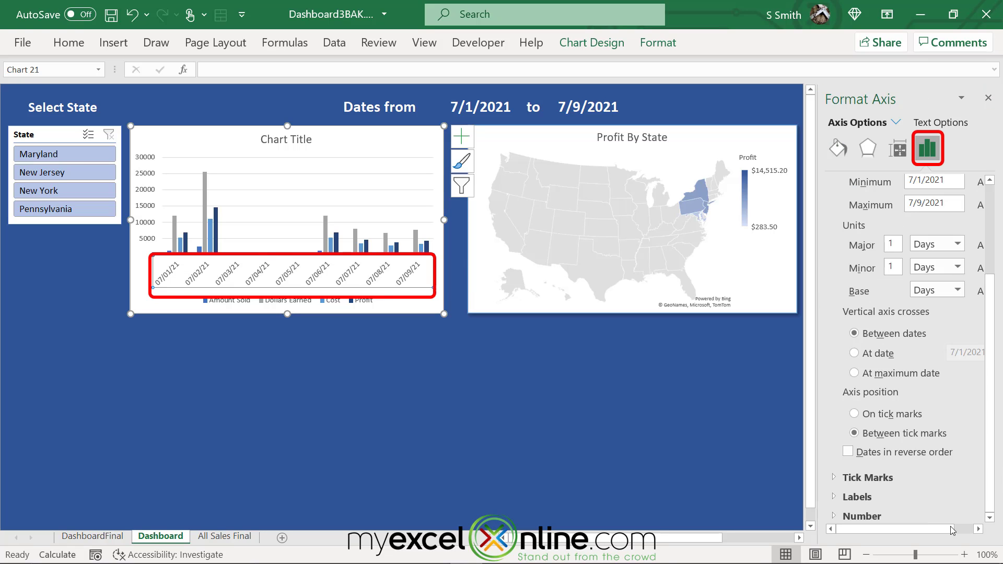
left_click(862, 516)
left_click_drag(877, 390, 903, 390)
key("BackSpace")
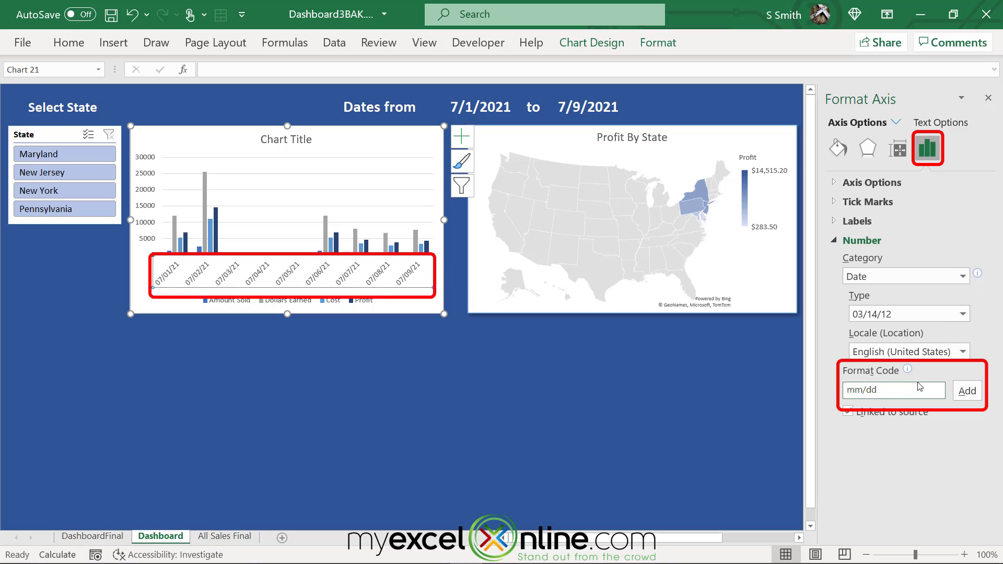
left_click(967, 392)
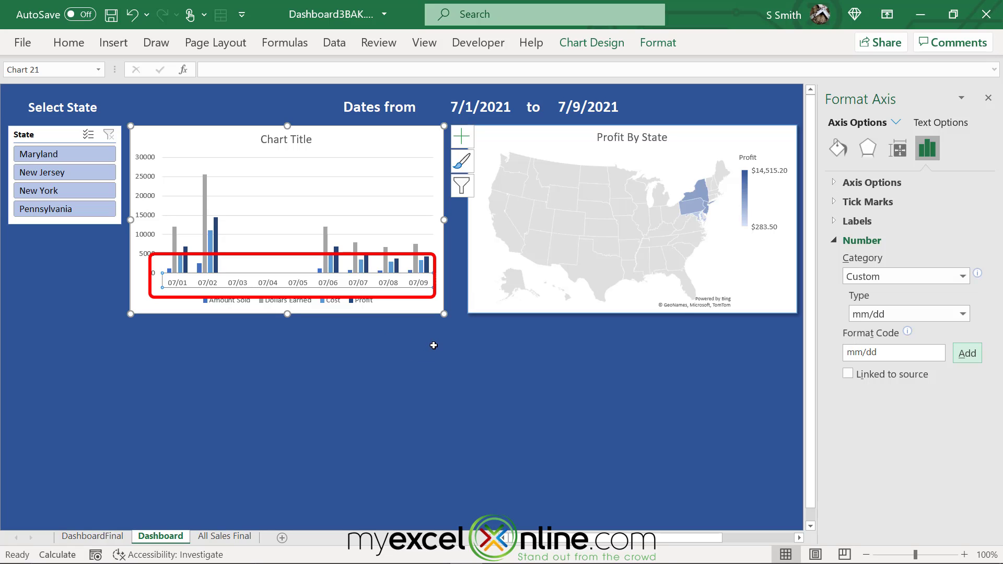
Title the column chart 'Numbers By Date'
left_click(302, 139)
left_click_drag(312, 141, 246, 139)
type("Numbers By Date")
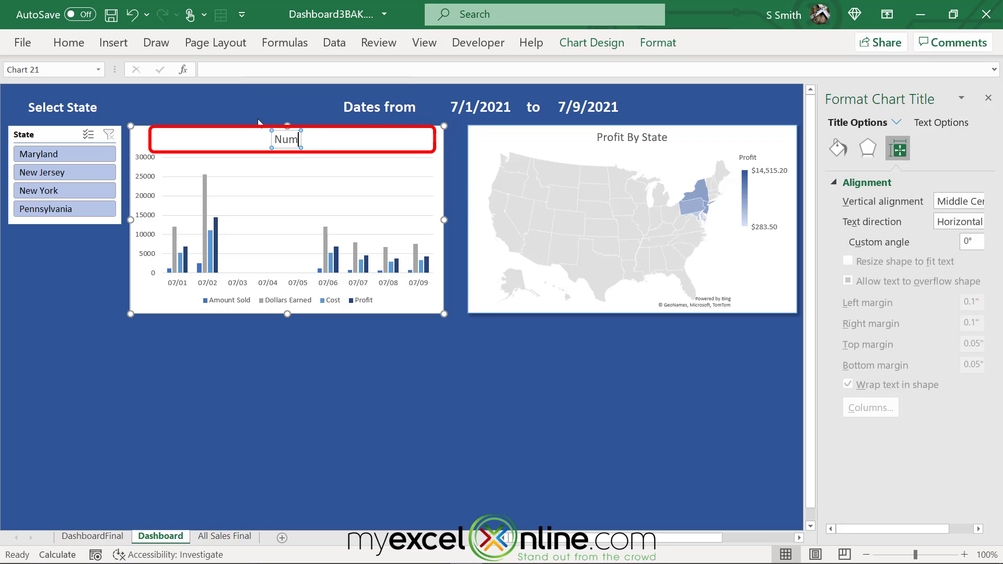
left_click(229, 347)
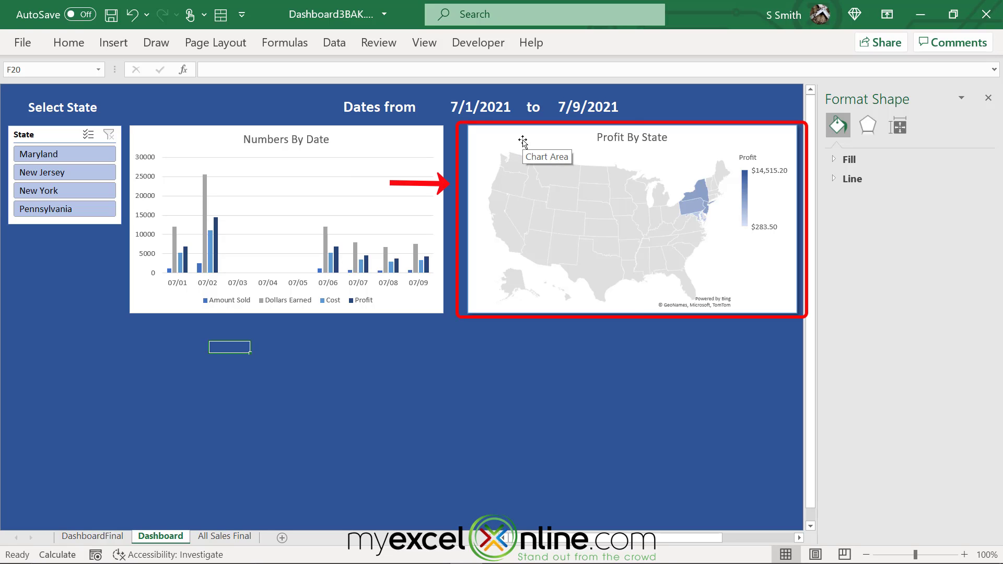
Check the Profit By State map's size, then set the column chart's width to 5.25 inches
left_click(522, 140)
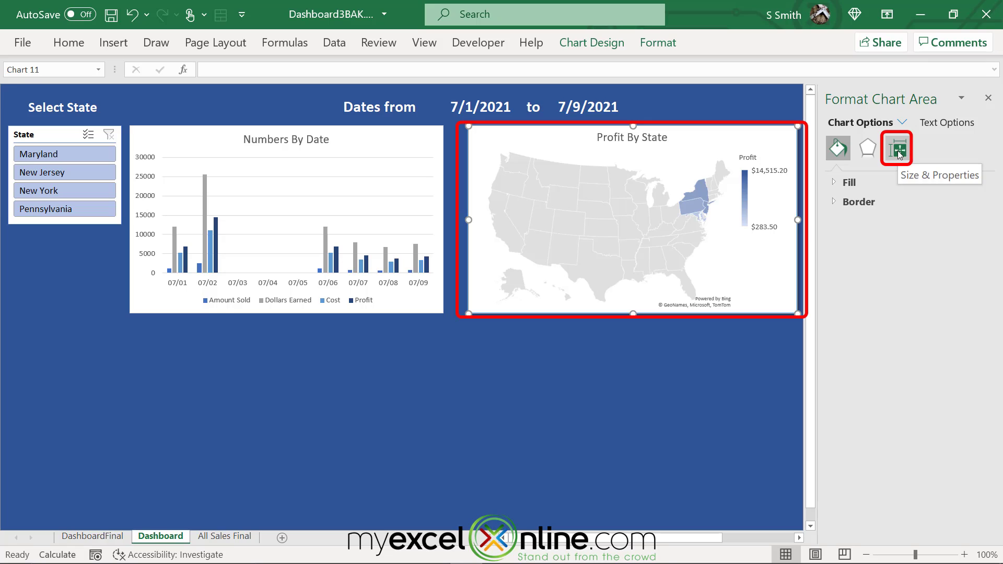
left_click(899, 153)
left_click(835, 183)
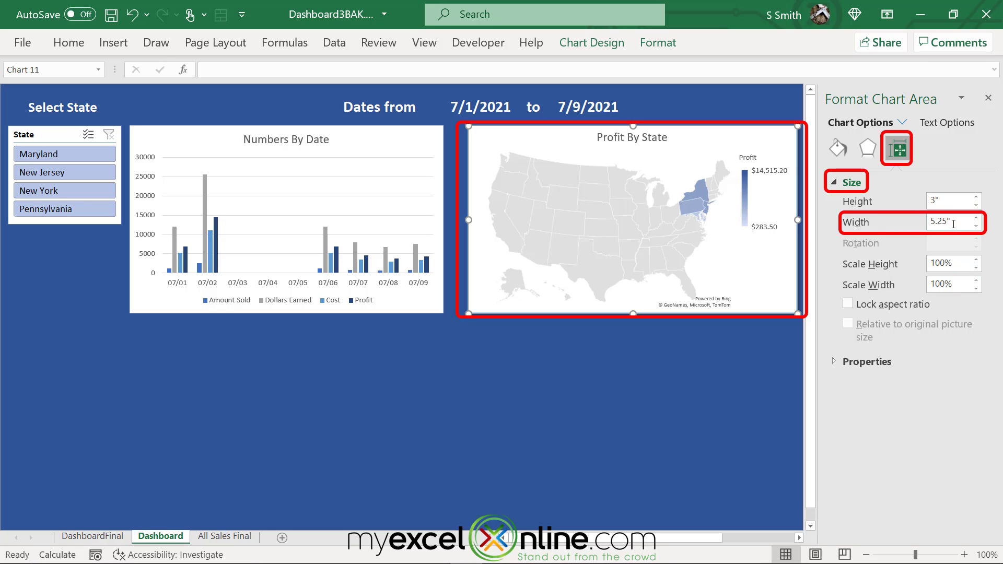
left_click(352, 138)
left_click(898, 149)
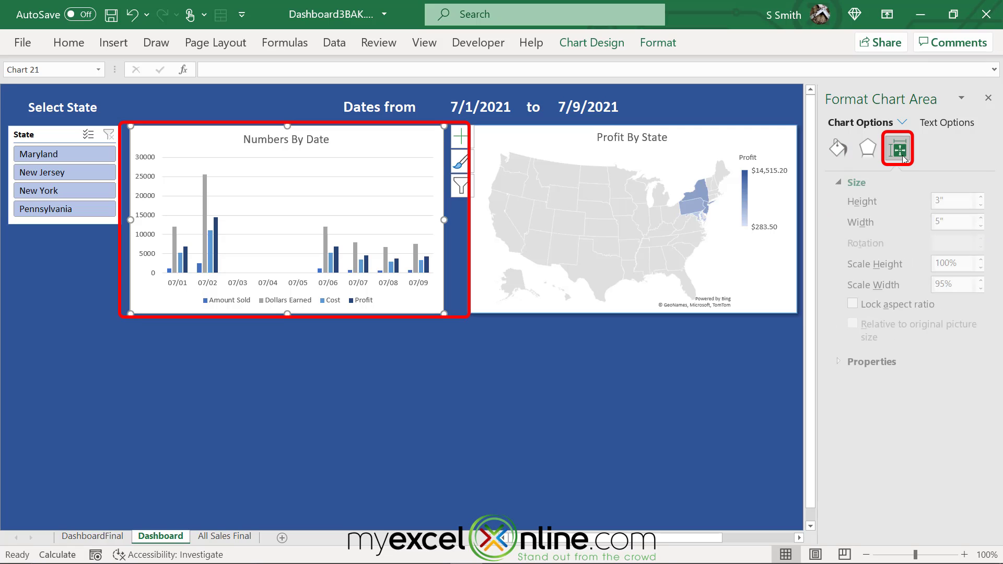
left_click(948, 222)
type("5.25")
key("Return")
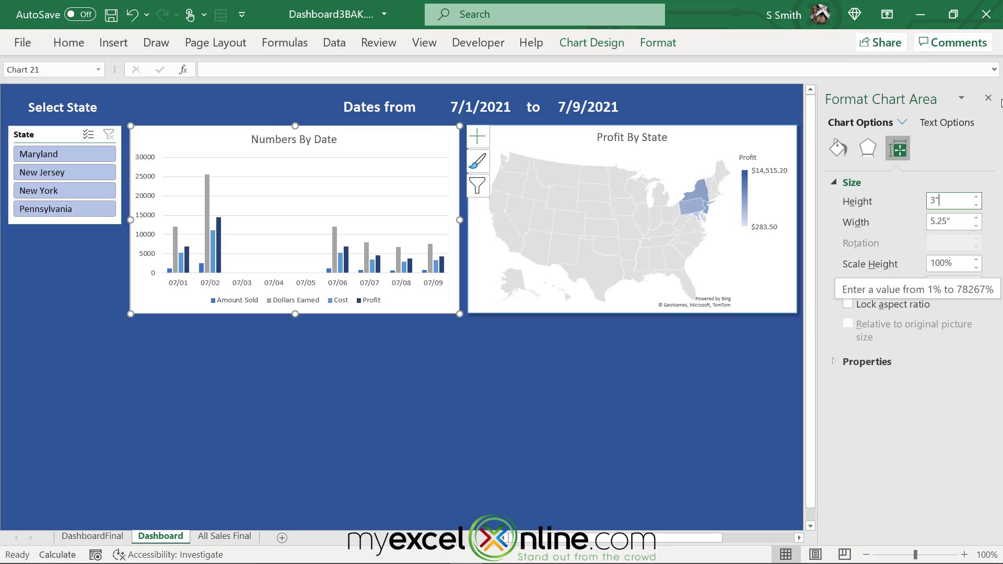
left_click(988, 98)
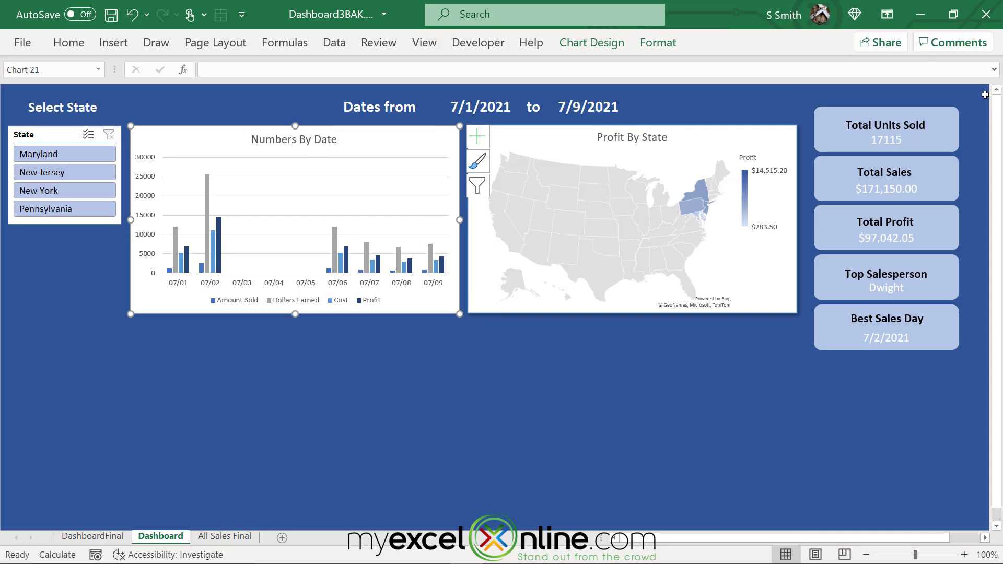
Compare with the DashboardFinal sheet, then copy the Numbers By Date chart and paste it below
left_click(101, 536)
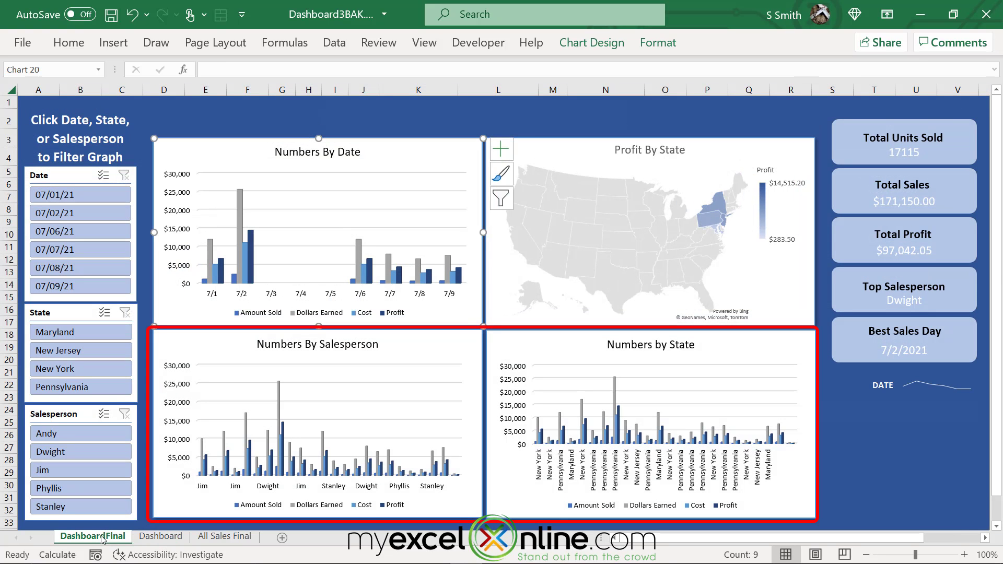
left_click(138, 538)
right_click(362, 138)
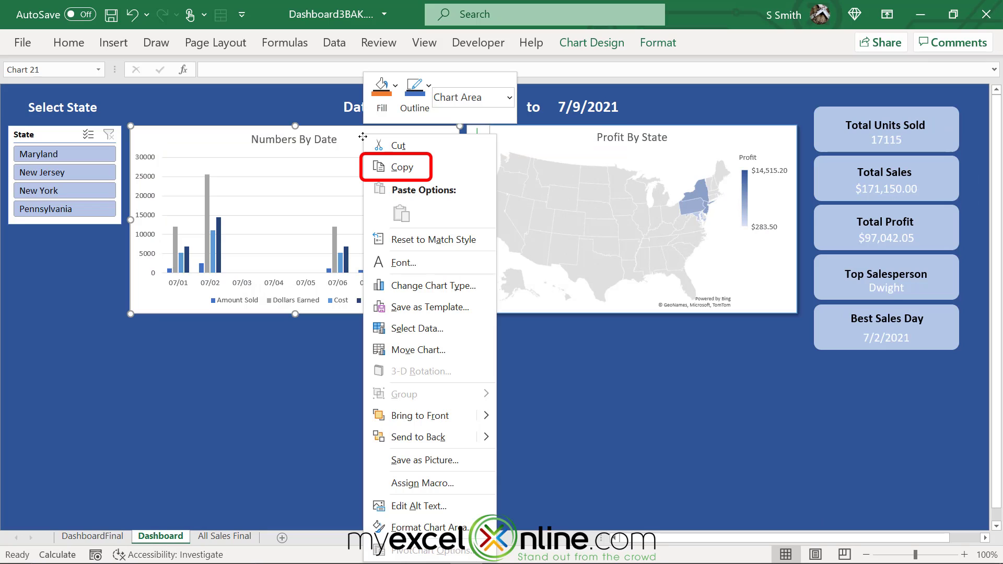
left_click(407, 169)
right_click(173, 338)
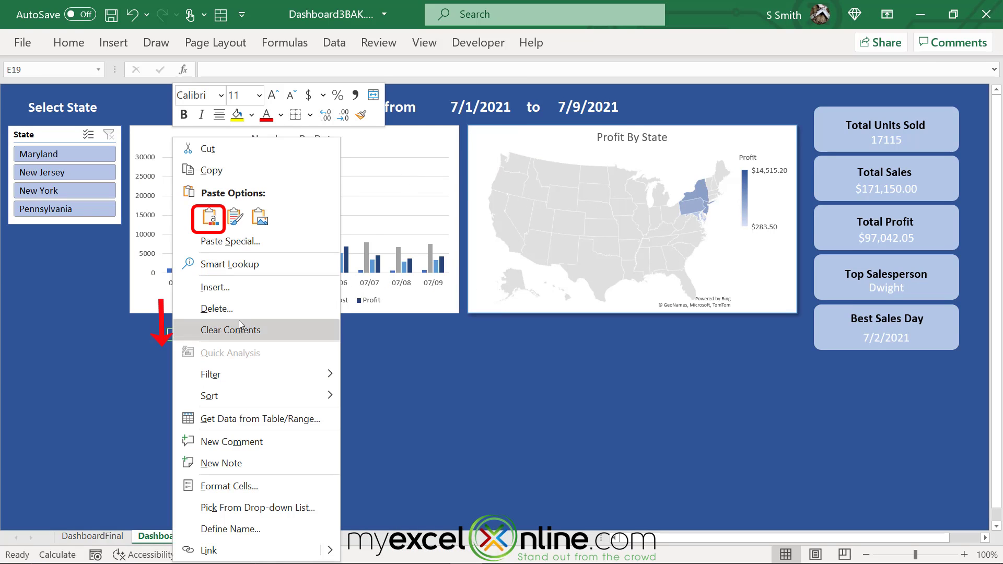
left_click(210, 217)
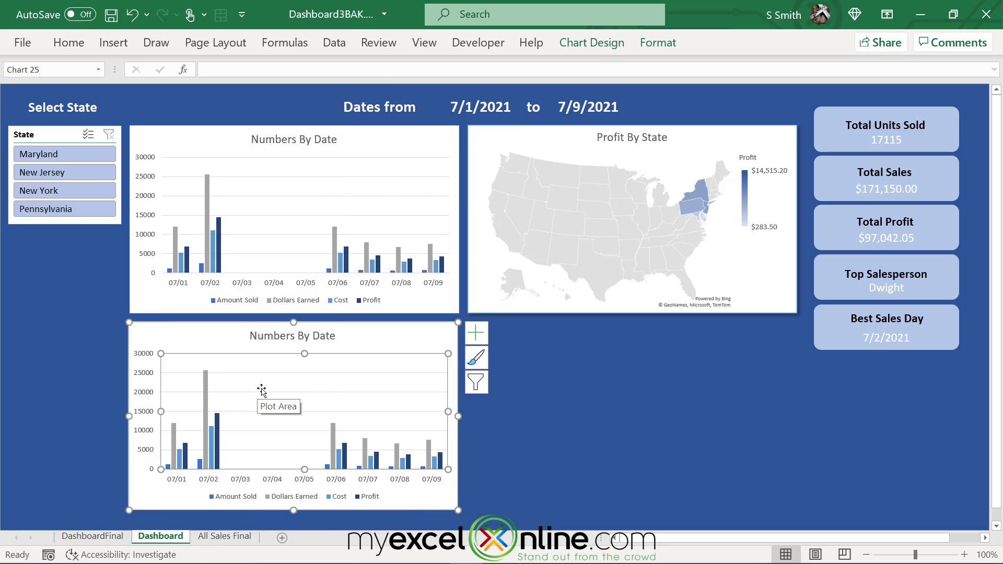
Point the pasted chart's data at the date and salesperson profit pivot table
right_click(263, 392)
left_click(312, 487)
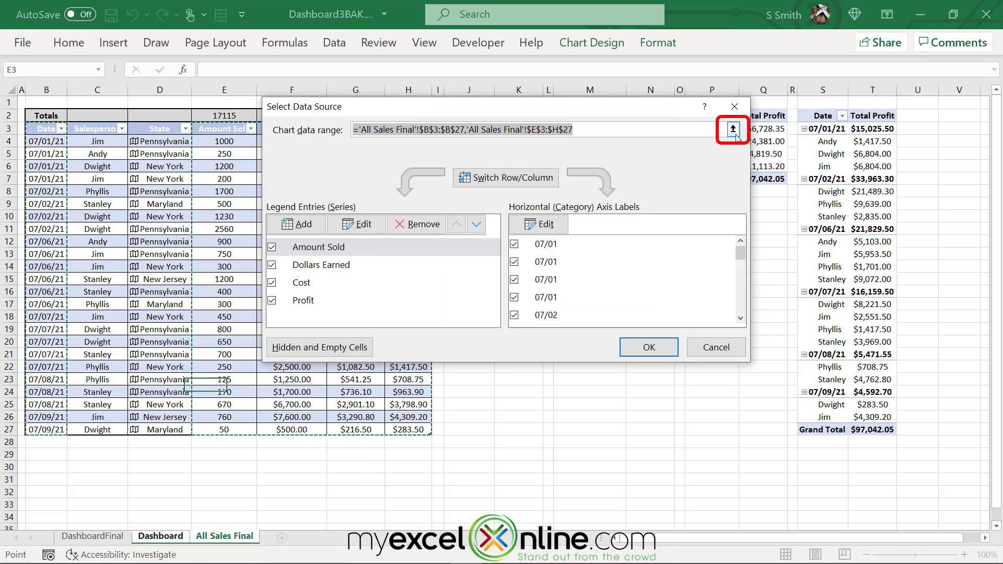
left_click(735, 133)
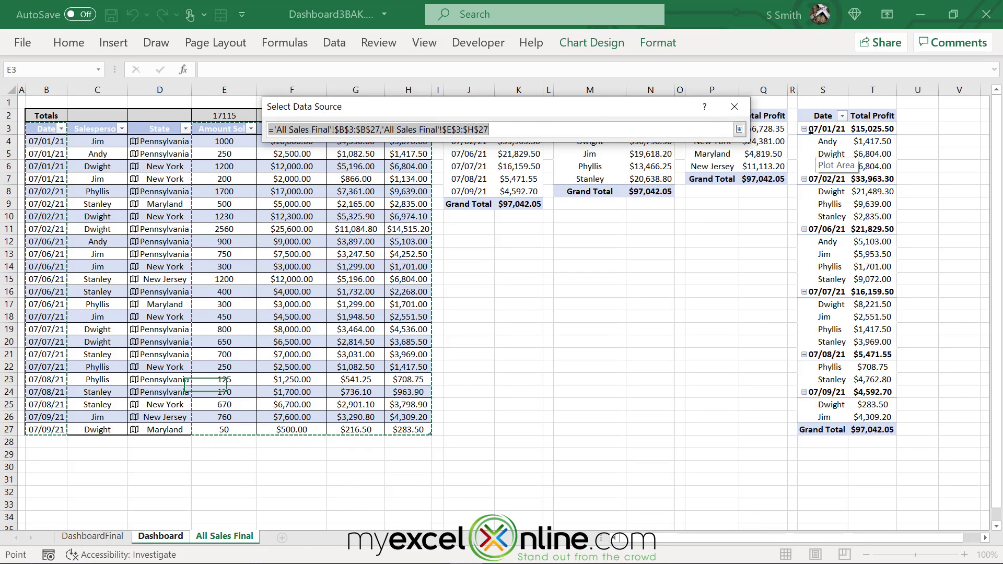
left_click_drag(810, 131, 874, 419)
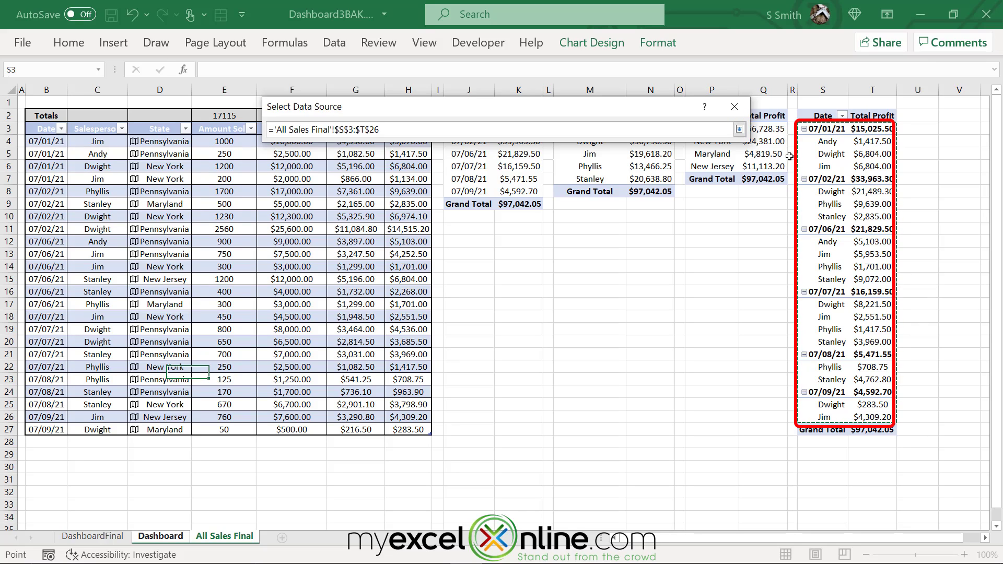
left_click(740, 130)
left_click(636, 347)
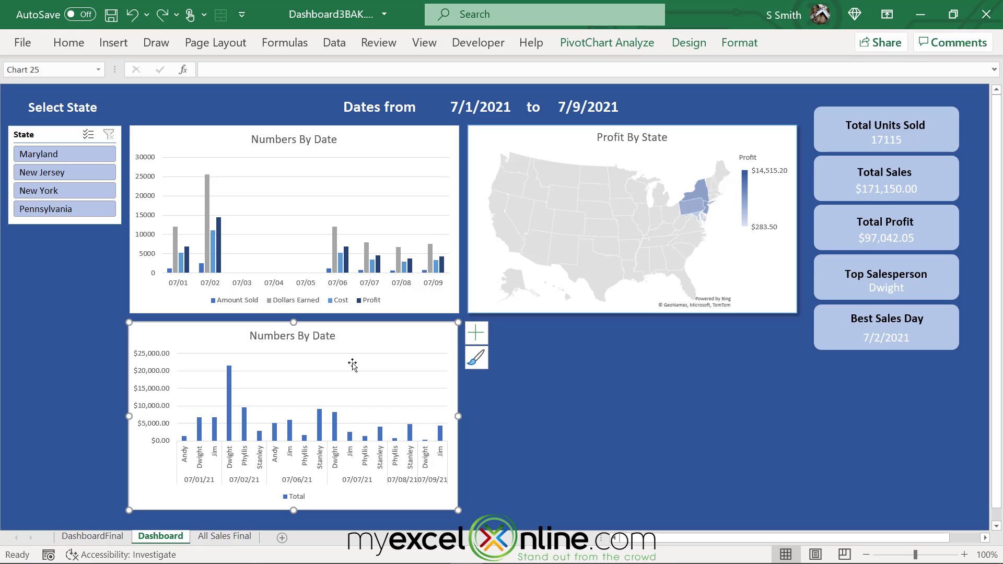
Add Amount Sold, Dollars Earned and Cost to the date profit pivot table
left_click(225, 536)
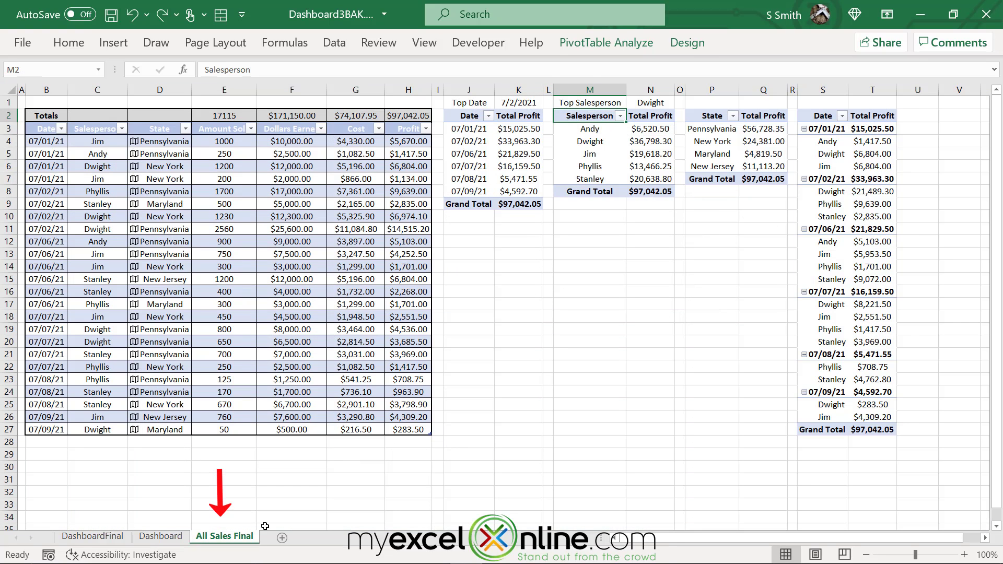
mouse_move(882, 433)
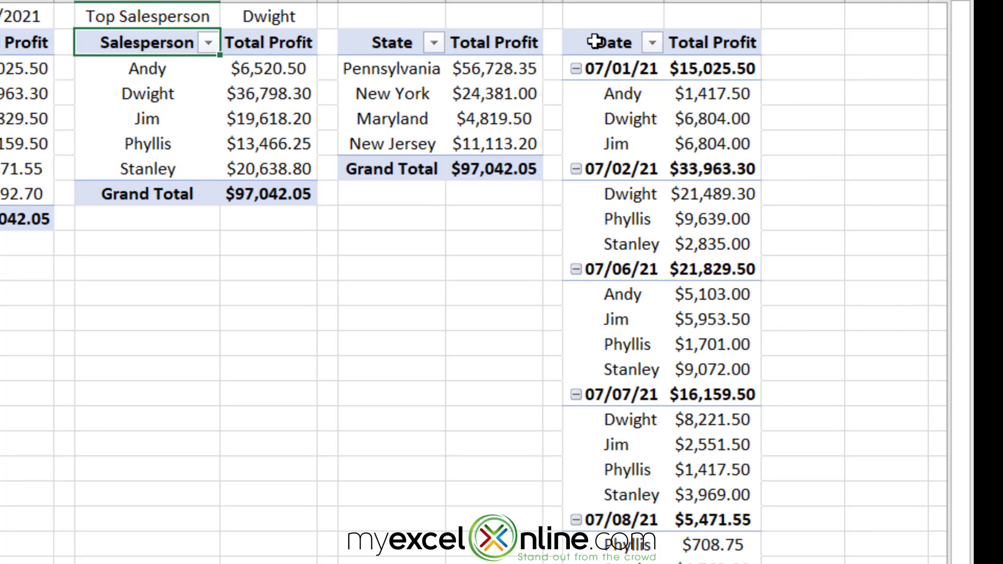
right_click(814, 115)
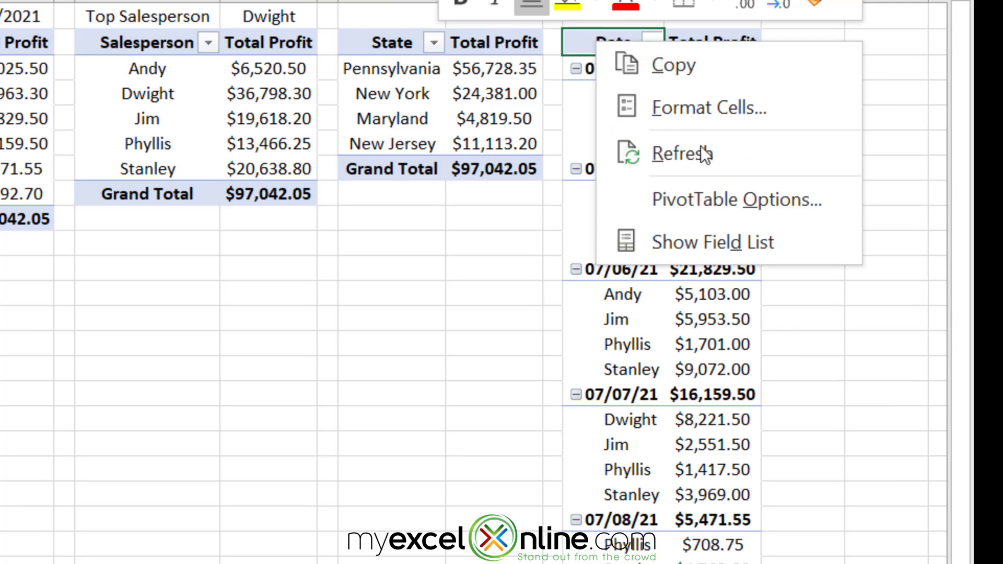
left_click(703, 243)
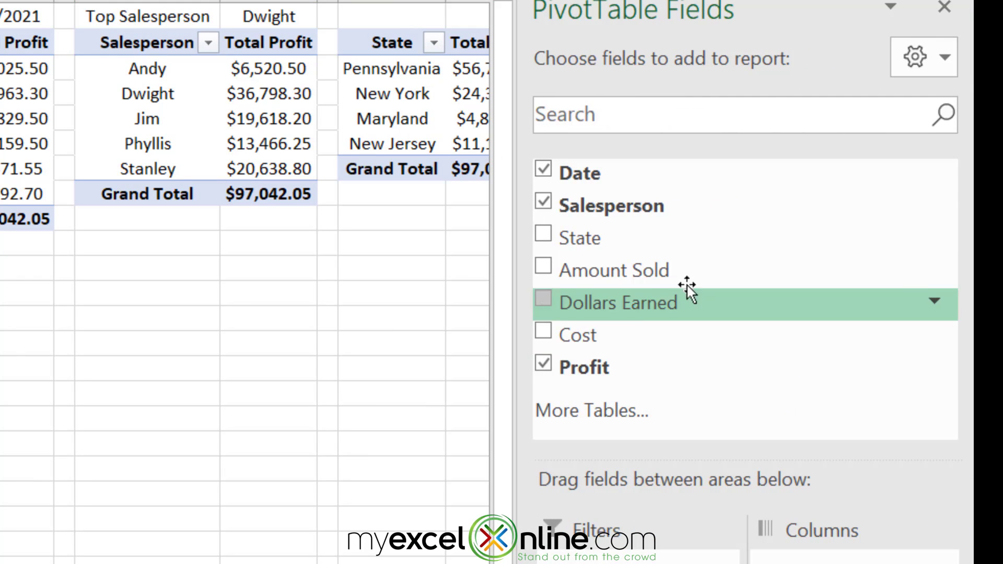
left_click(544, 271)
left_click(544, 304)
left_click(544, 336)
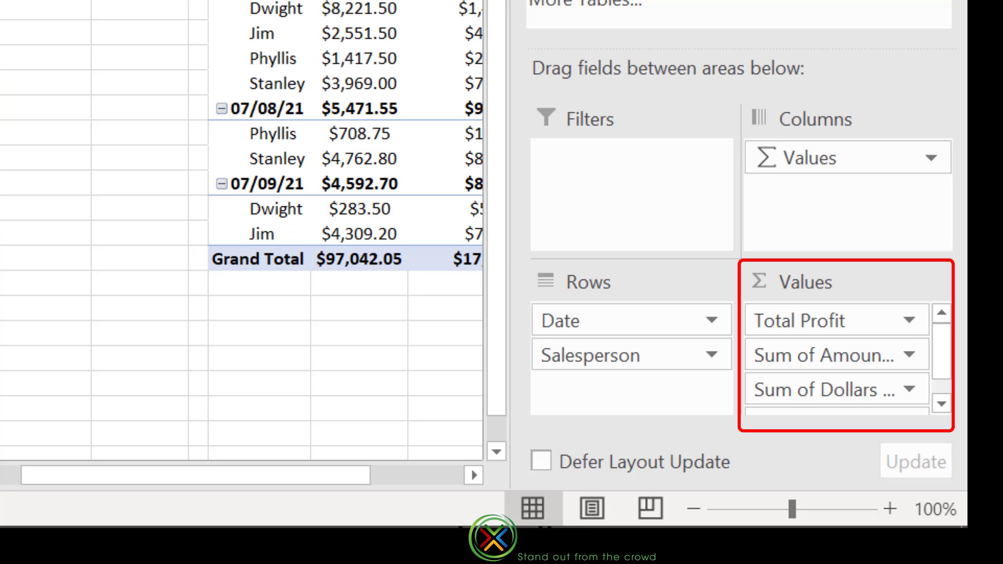
Rename the value fields to Total Amount Sold and Total Dollars Earned
left_click(912, 362)
left_click(791, 321)
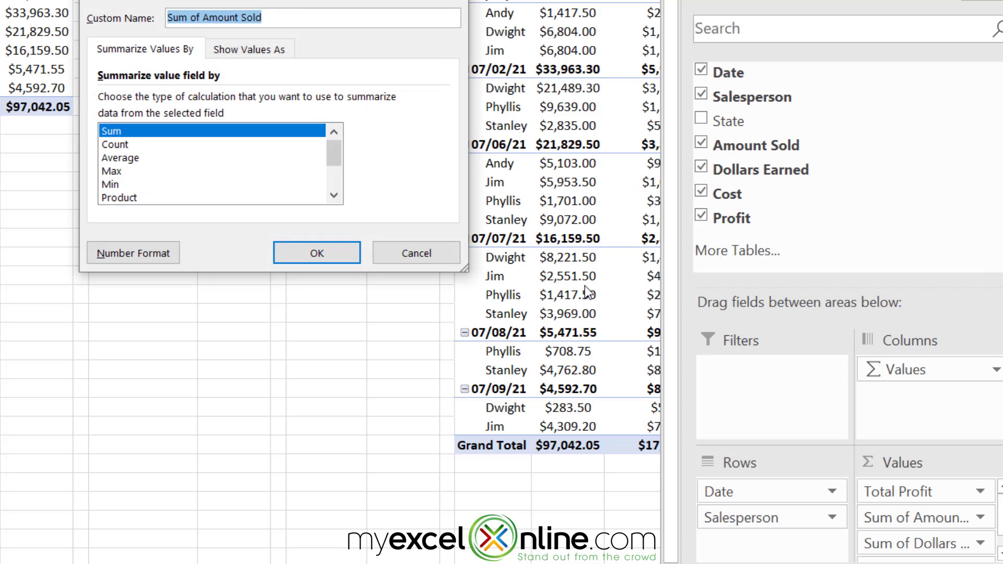
left_click_drag(193, 19, 167, 19)
type("Total")
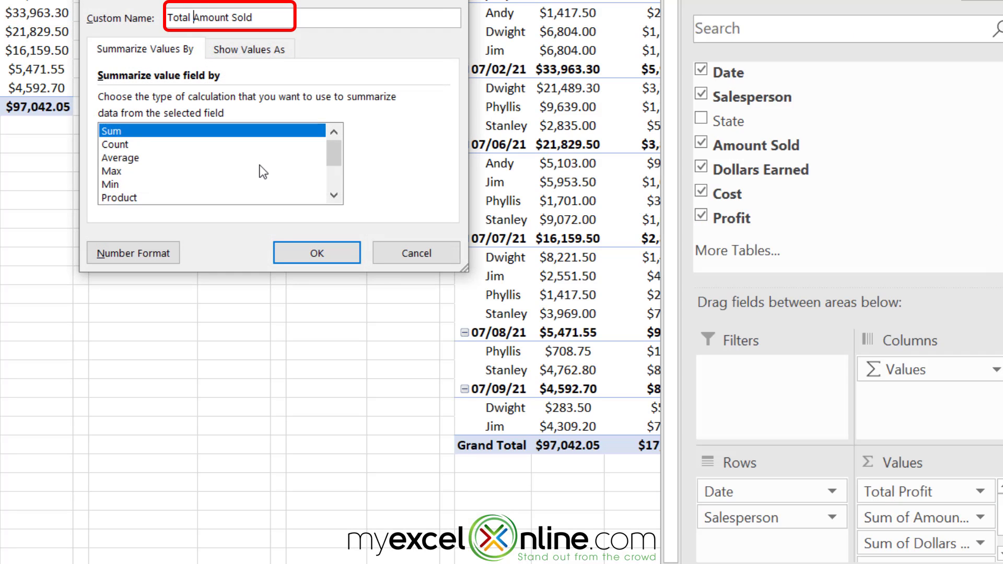
left_click(316, 253)
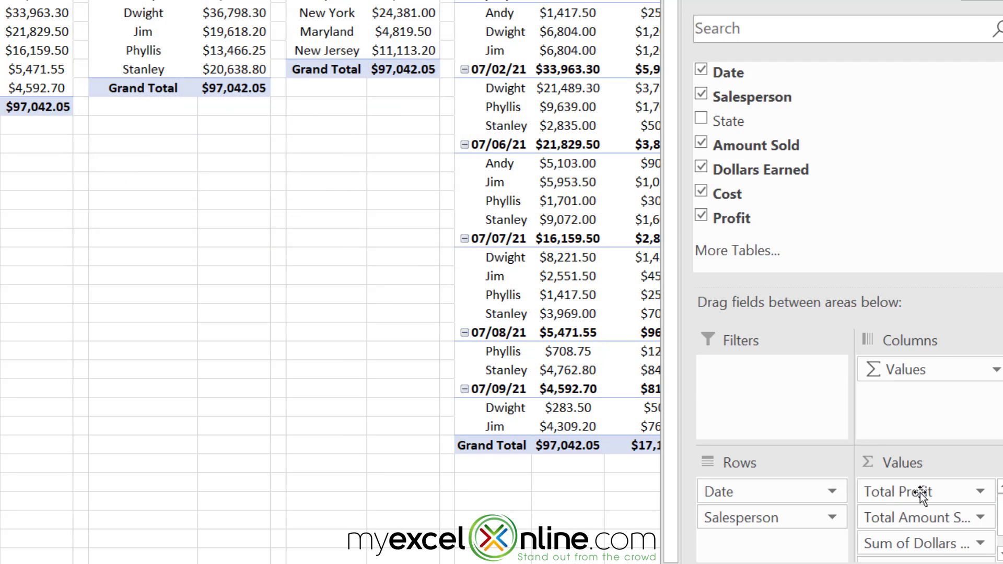
left_click(981, 545)
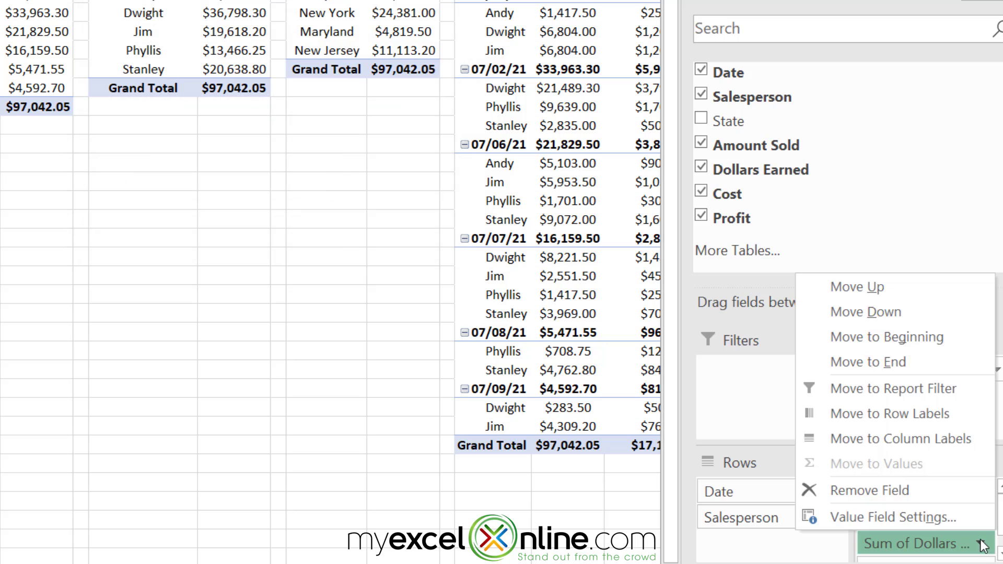
left_click(916, 516)
left_click(200, 15)
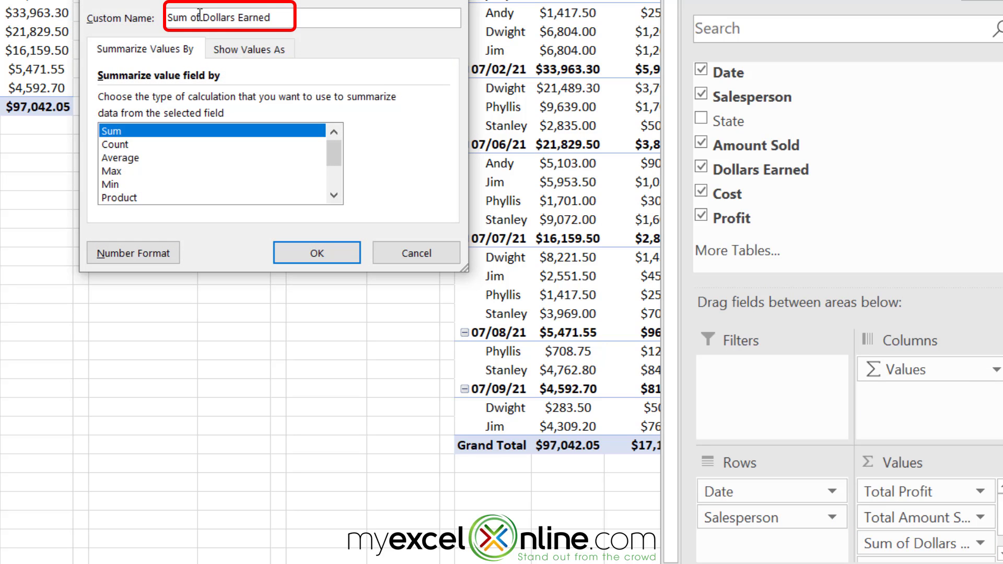
key("shift+Home")
type("Total")
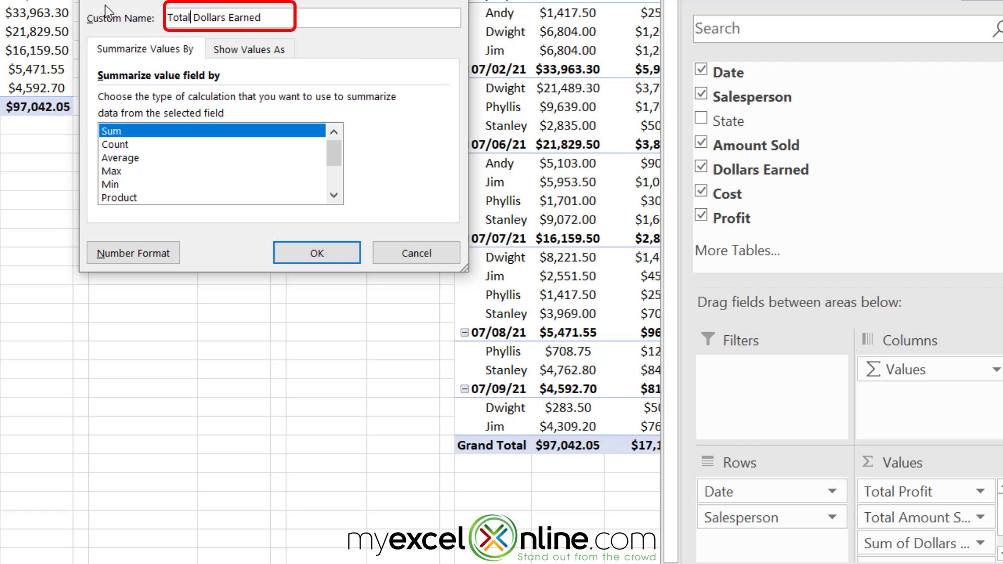
key("Return")
Rename the Sum of Cost value field to Total Cost
scroll(925, 523, "down", 1)
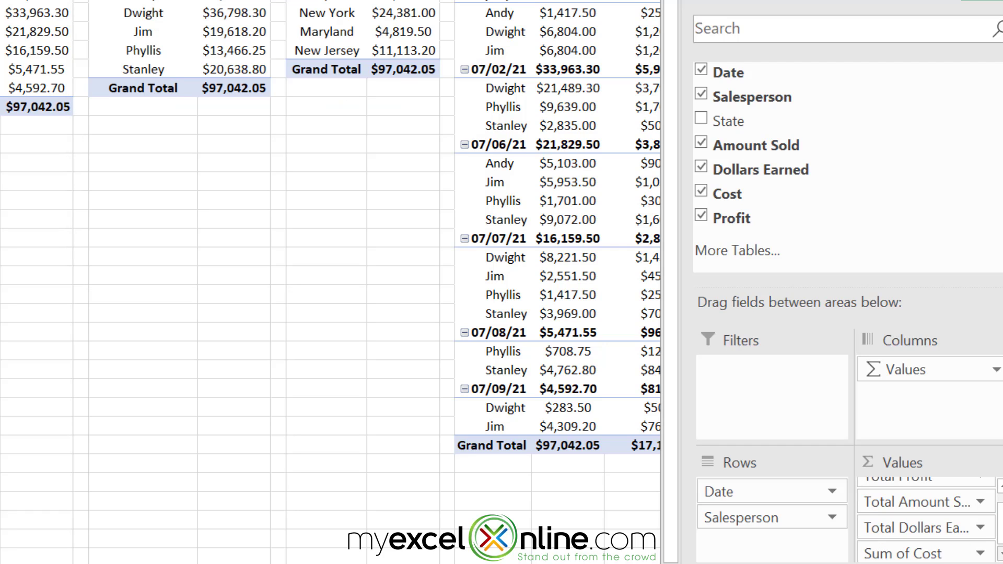
left_click(981, 550)
left_click(895, 524)
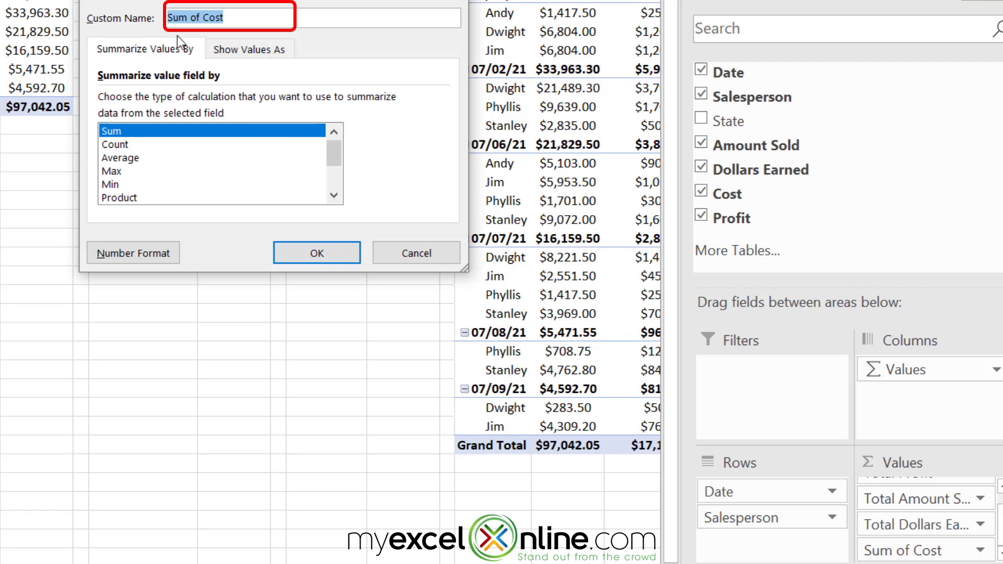
left_click(187, 17)
key("shift+Home")
key("Delete")
key("Delete")
key("Delete")
key("Delete")
key("Delete")
type("Total")
left_click(325, 253)
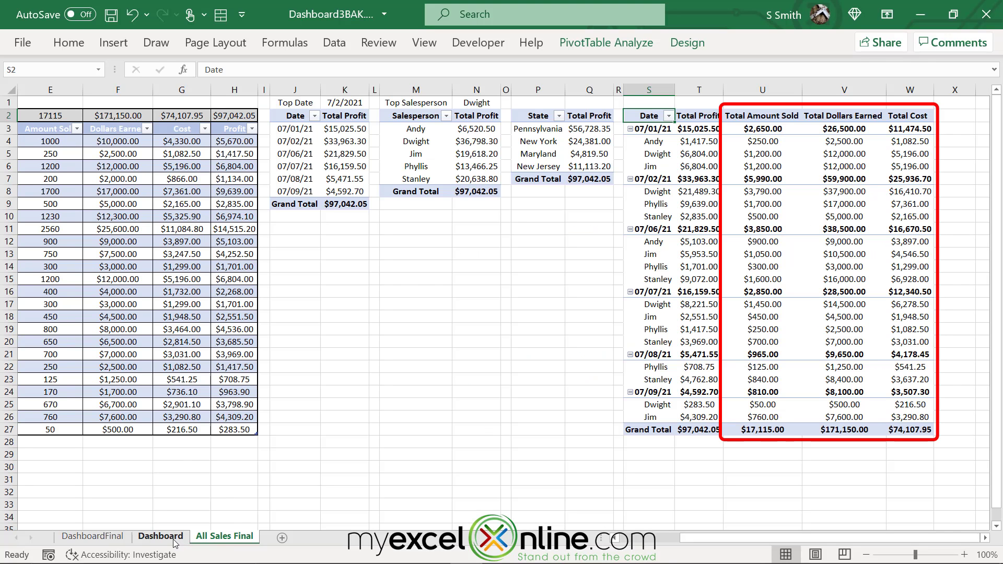
Append 'and Salesperson' to the lower Dashboard chart's Numbers By Date title
left_click(173, 541)
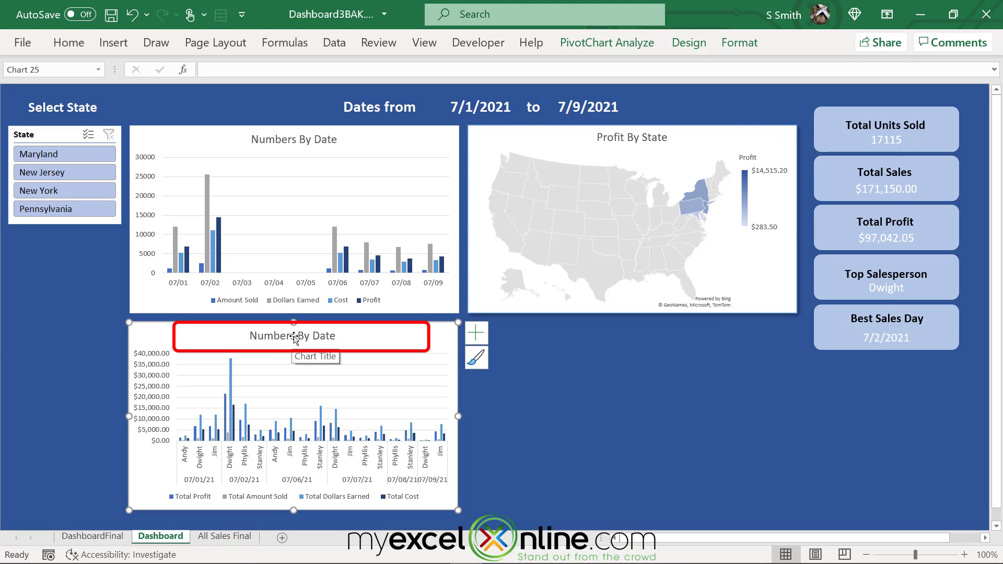
double_click(294, 339)
type("and S")
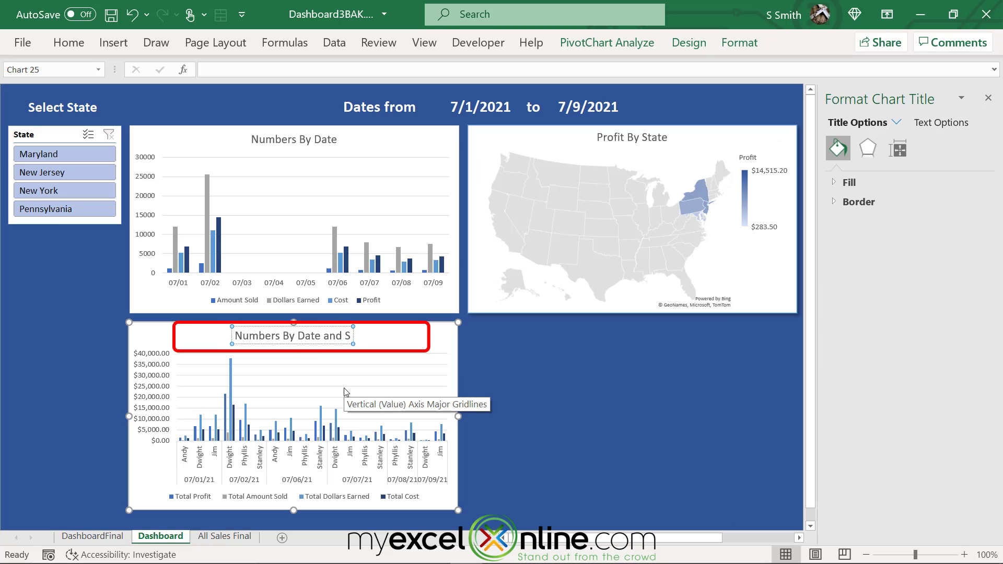
type("alesperson")
left_click(490, 335)
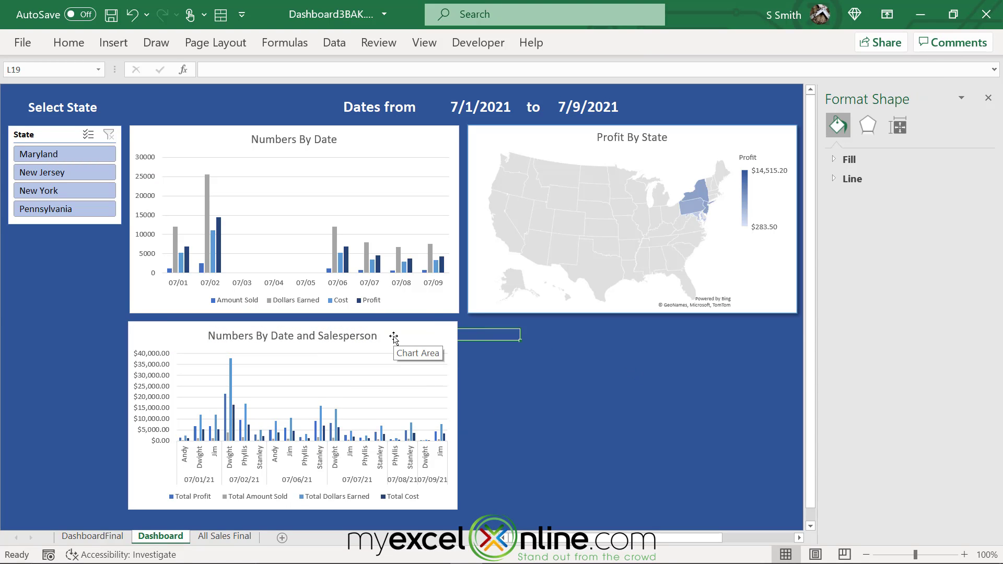
left_click(195, 139)
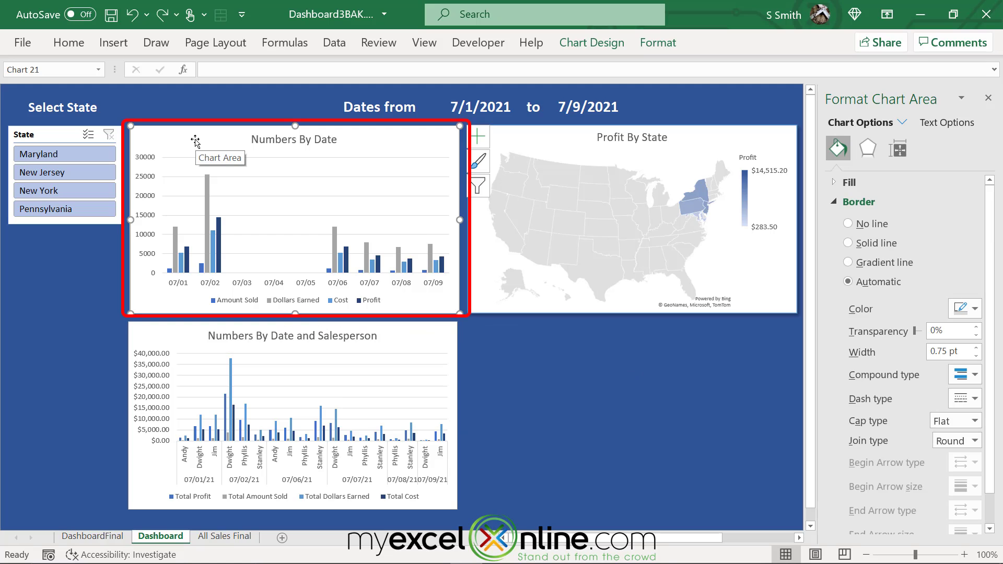
Copy the Numbers By Date chart and paste it onto an empty spot on the dashboard
right_click(194, 139)
left_click(235, 167)
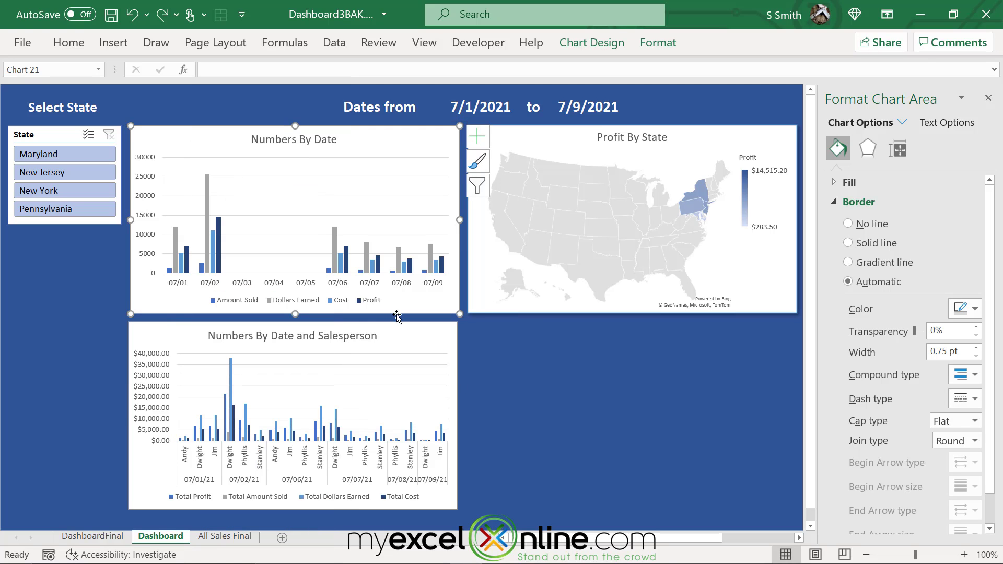
left_click(481, 336)
right_click(482, 336)
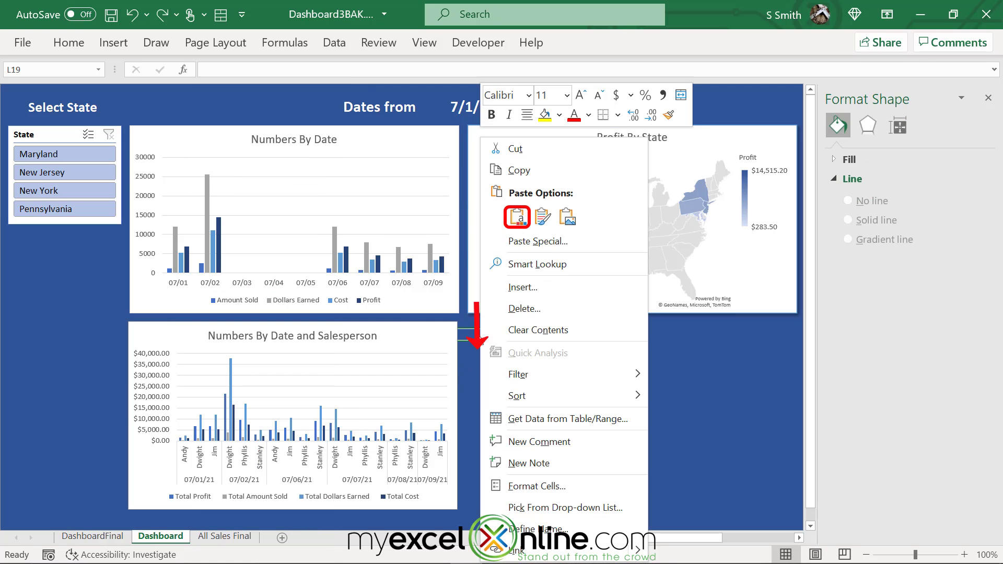
left_click(516, 212)
Set the pasted chart's category axis labels to the State column D4:D27
right_click(599, 393)
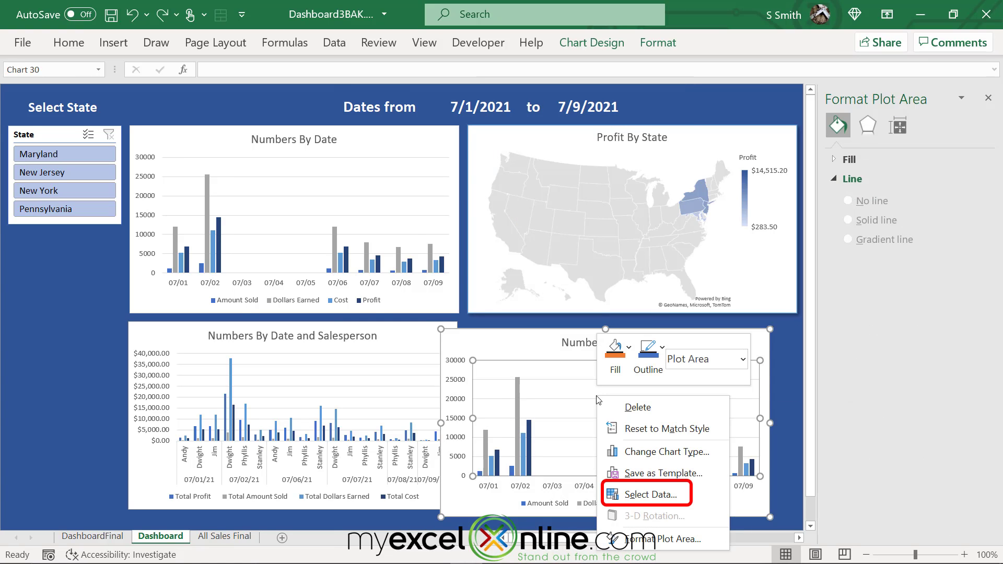
left_click(649, 494)
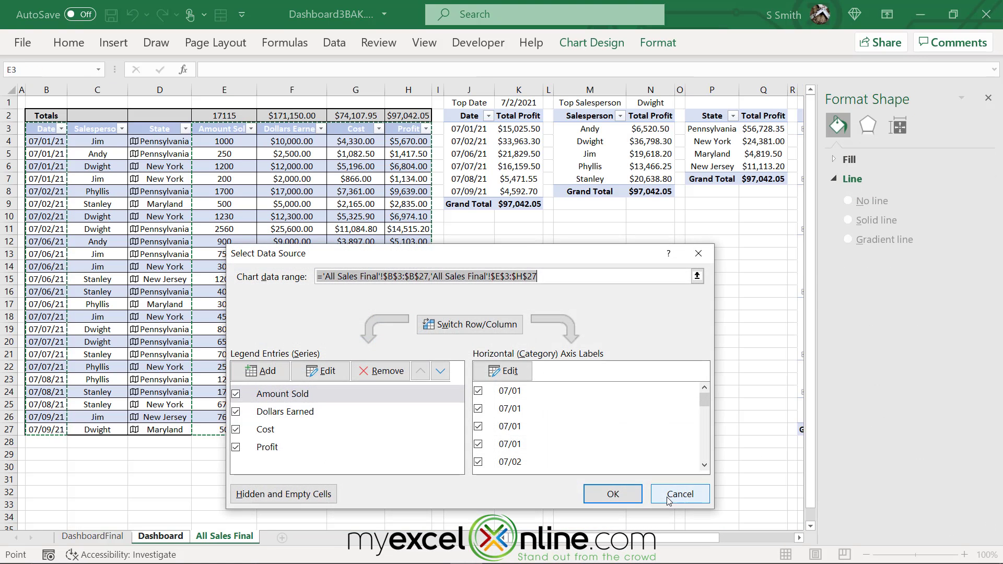
left_click(510, 371)
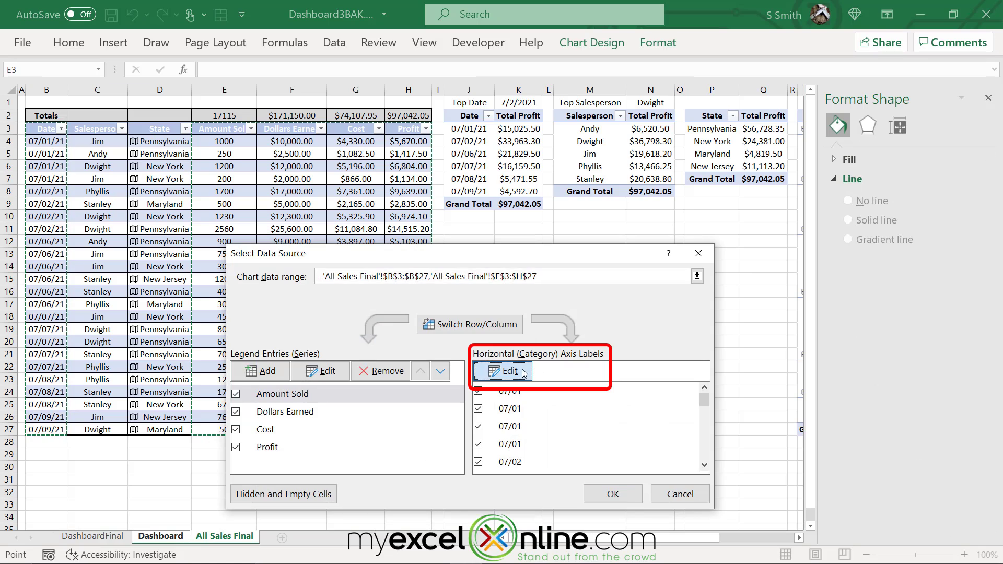
left_click_drag(157, 142, 148, 427)
left_click(500, 403)
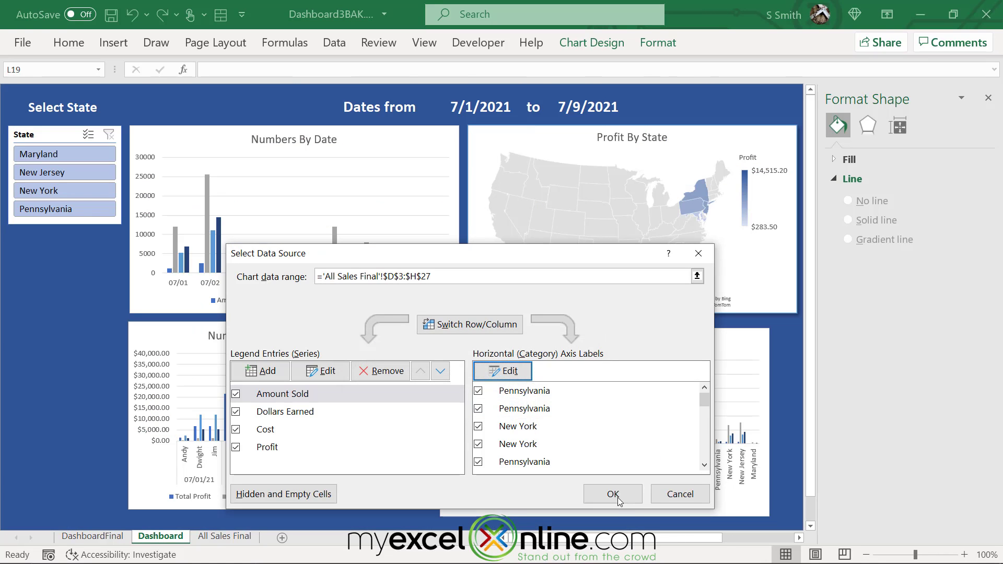
left_click(597, 498)
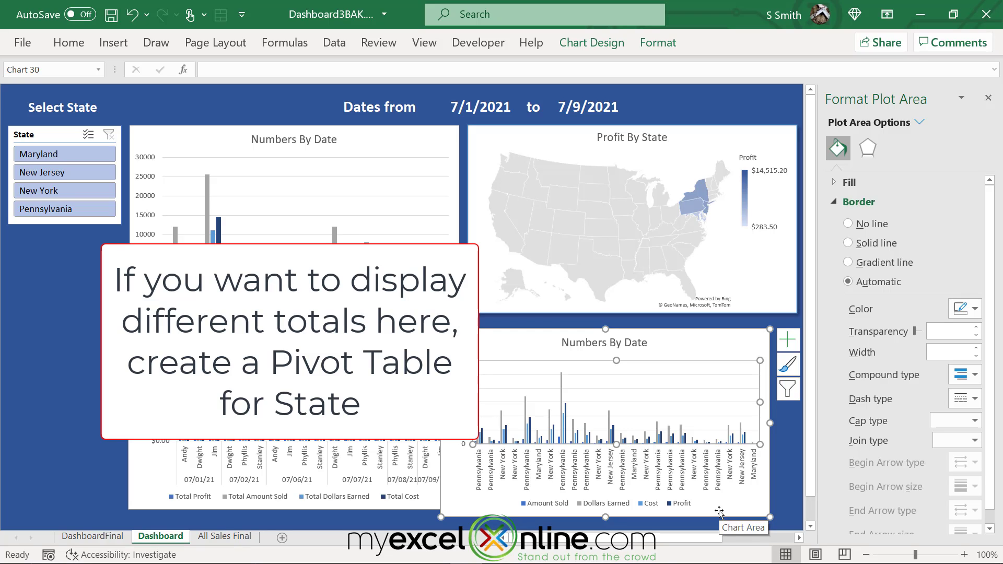
Move the new chart under Profit By State and align the two lower charts' tops
left_click_drag(498, 335, 526, 325)
left_click(408, 333)
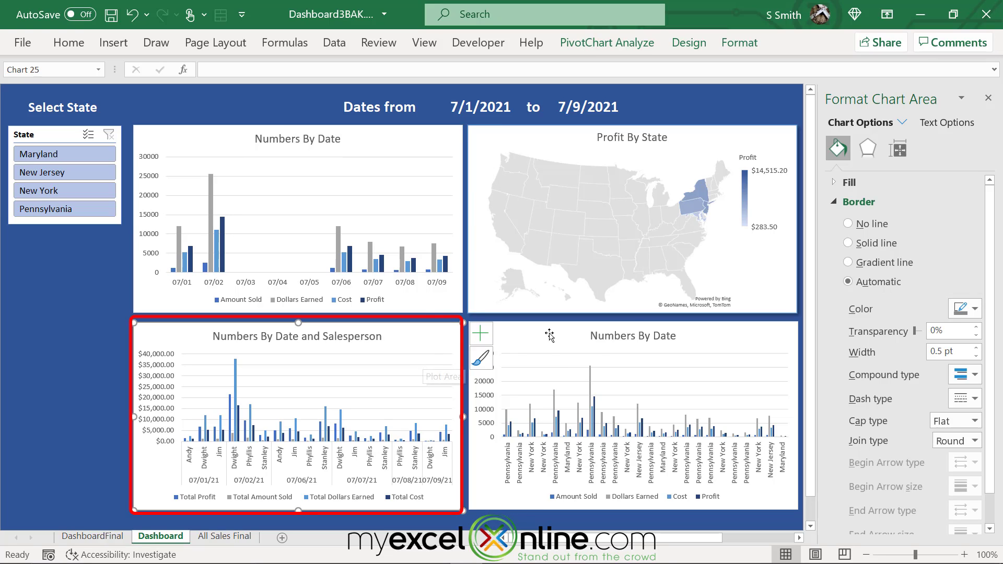
left_click(546, 332, "ctrl")
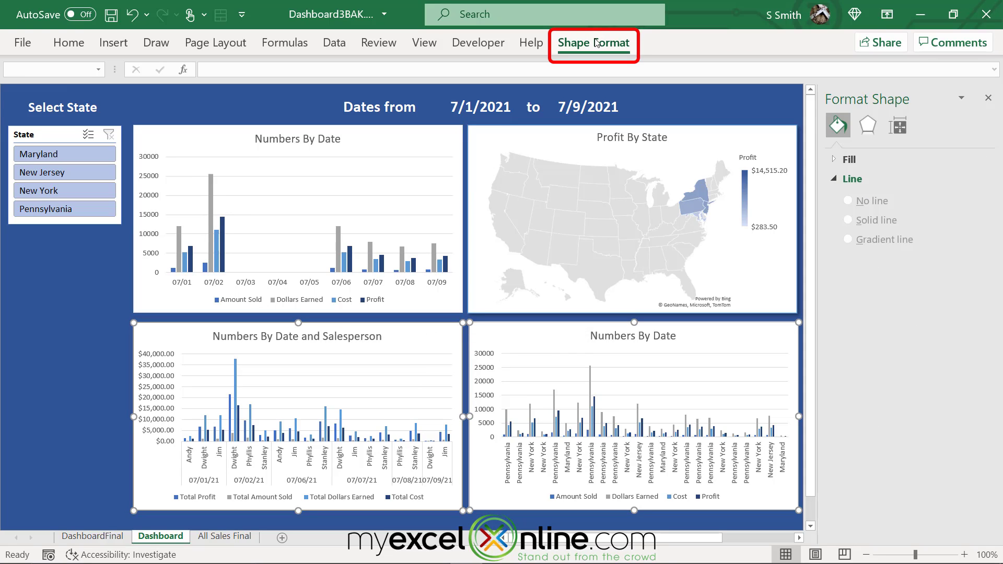
left_click(596, 42)
left_click(862, 69)
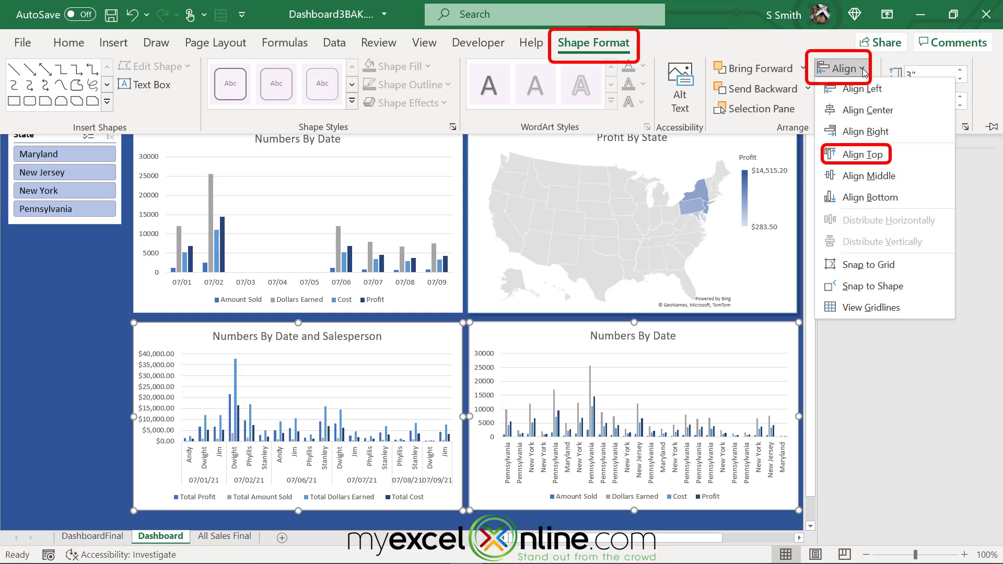
left_click(865, 155)
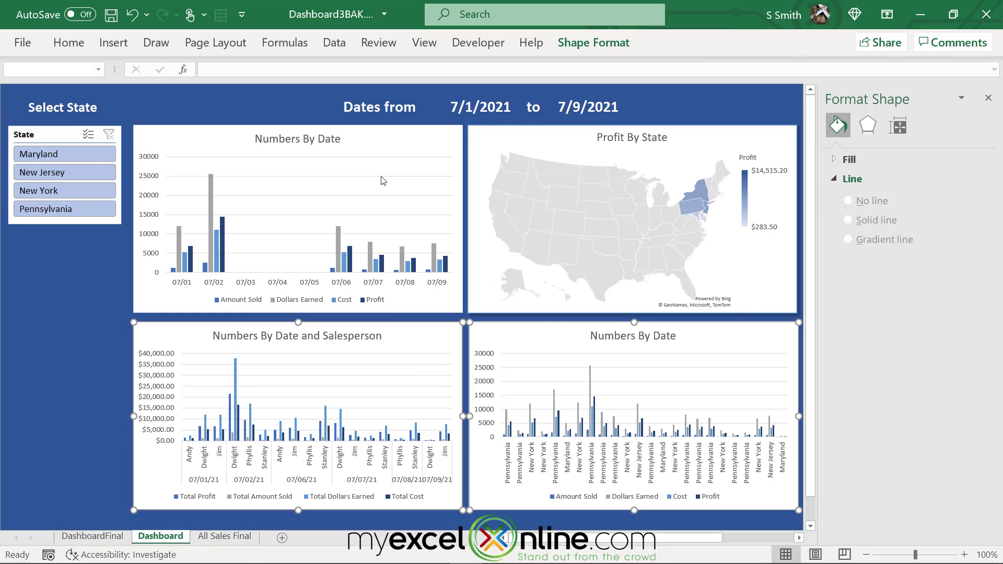
Align the tops of the Numbers By Date chart and the Profit By State map
left_click(381, 141)
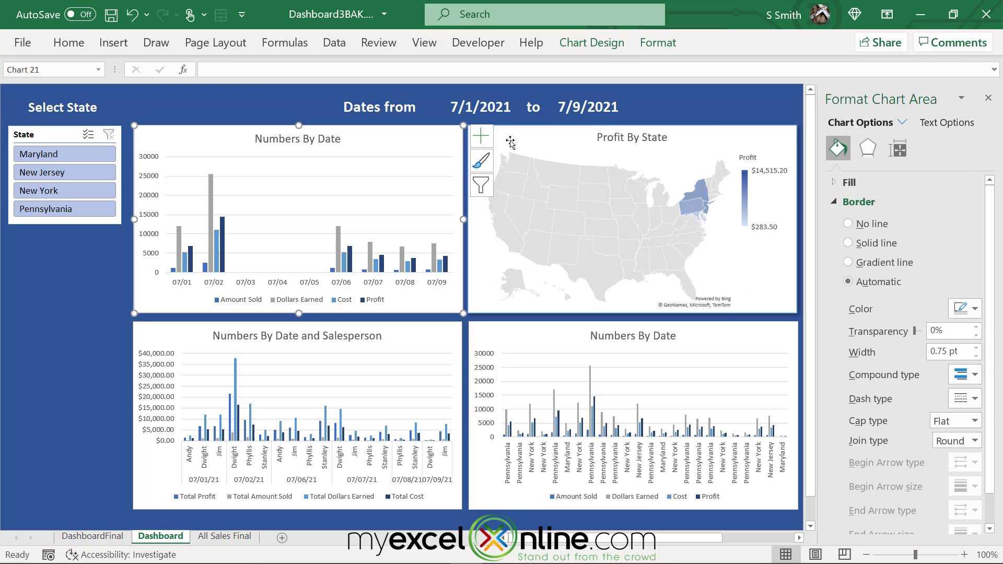
left_click(558, 138, "ctrl")
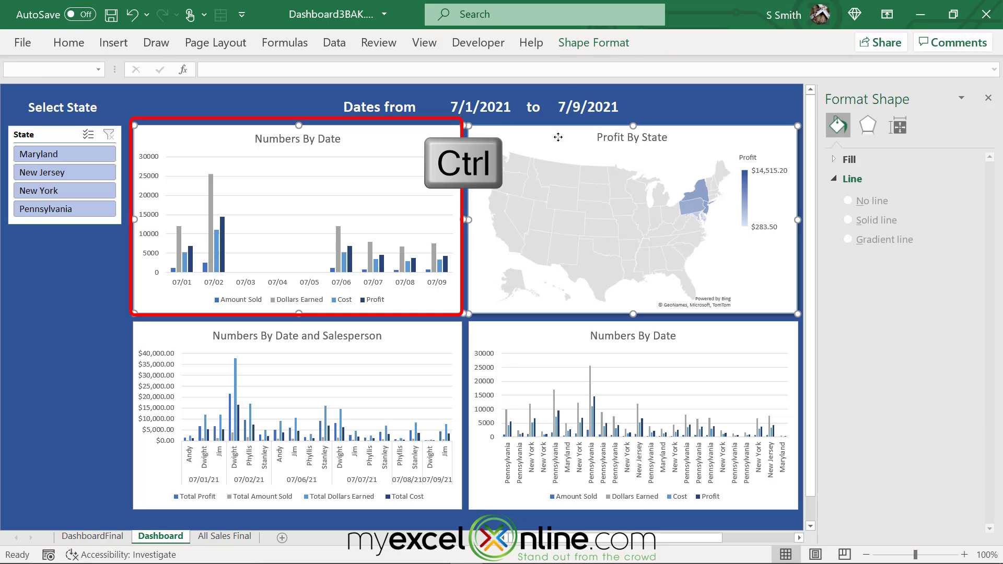
left_click(582, 46)
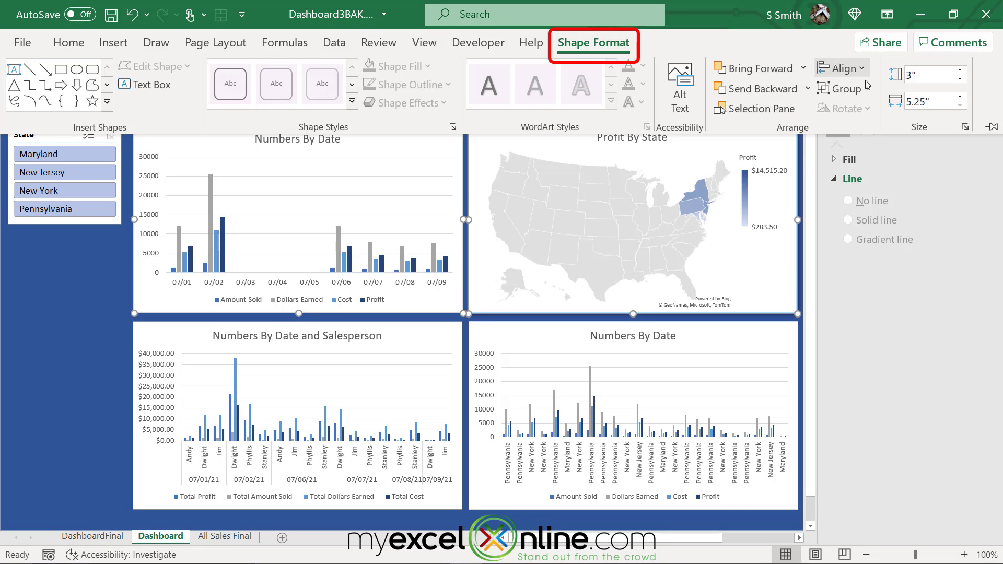
left_click(842, 69)
left_click(867, 154)
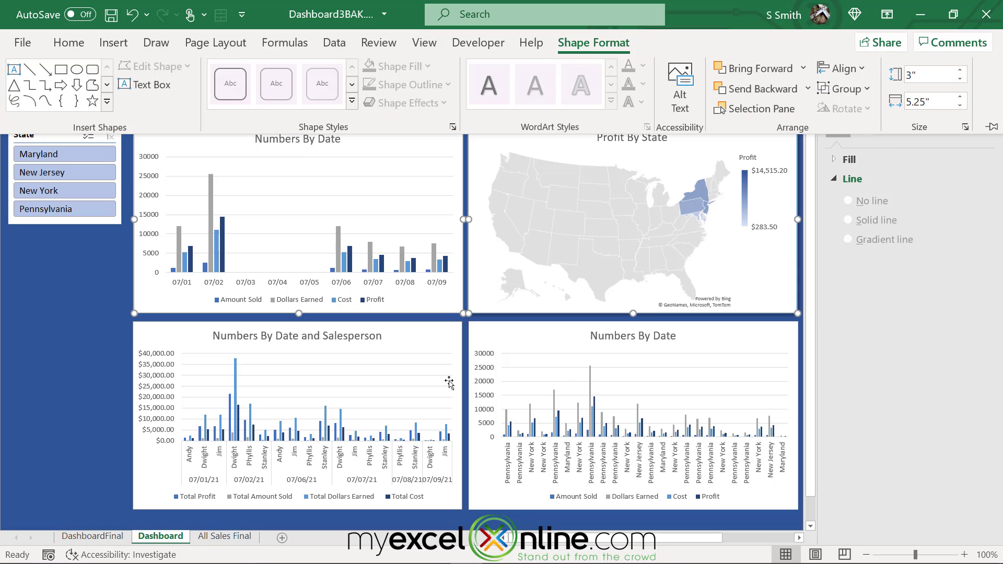
Align the right edges of the two left-hand charts
left_click(397, 332)
left_click(425, 139, "ctrl")
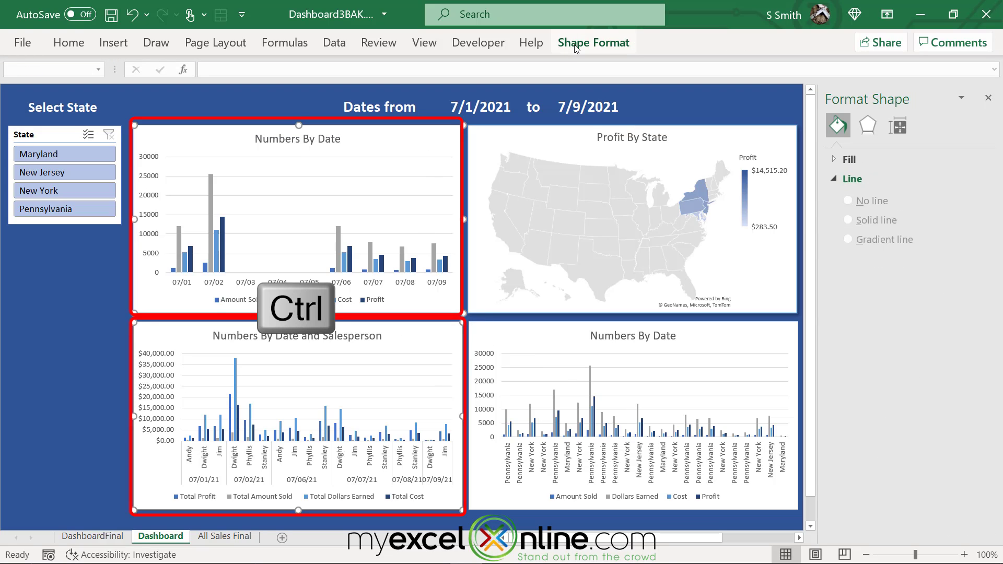
left_click(576, 45)
left_click(841, 69)
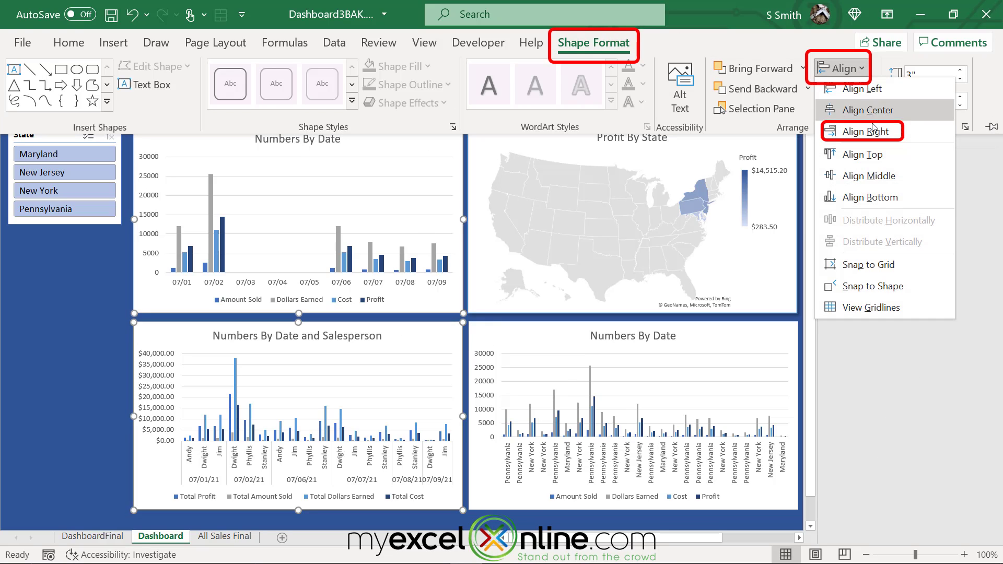
left_click(862, 131)
Select the Profit By State map and the lower-right chart and show the Align options
left_click(560, 182)
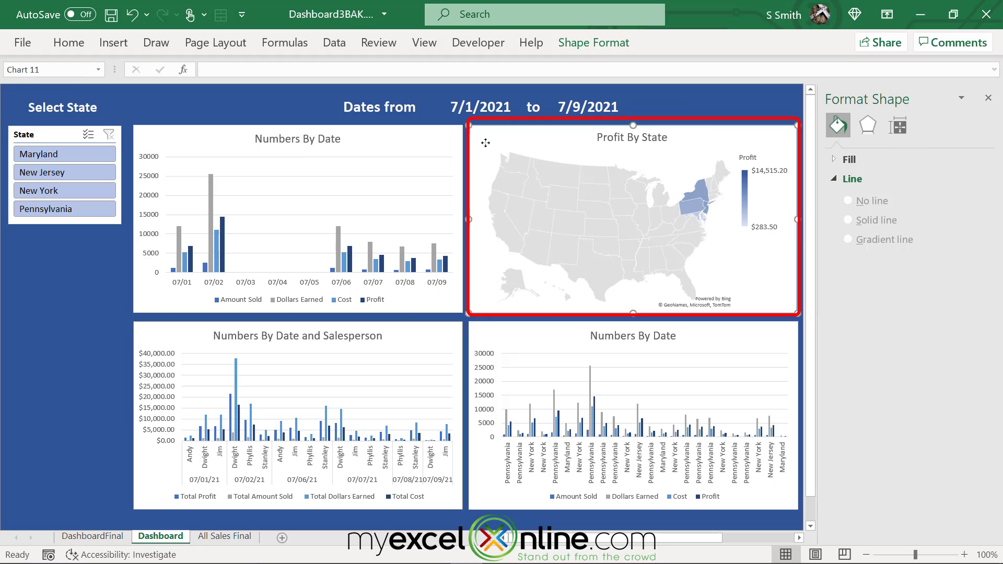
left_click(519, 340, "ctrl")
left_click(593, 43)
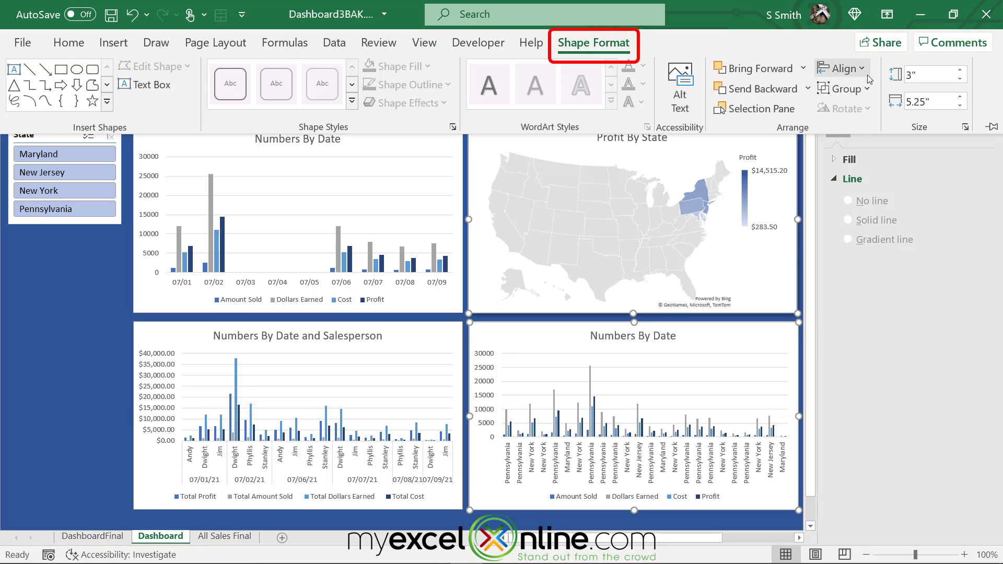
left_click(859, 69)
Create a Date slicer from B3:B27 and E3:H27 on All Sales Final
key("Escape")
key("Escape")
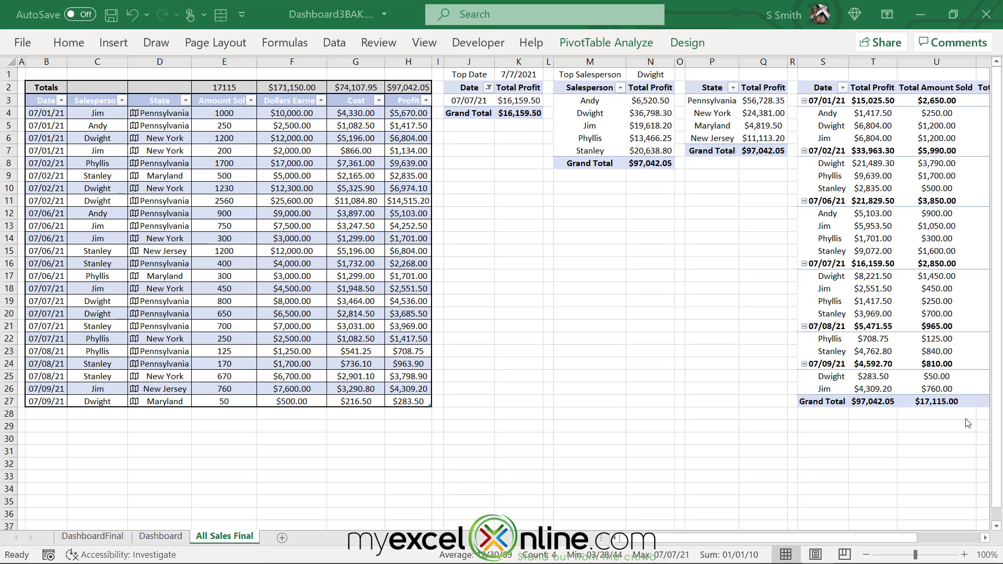
left_click_drag(39, 99, 44, 401)
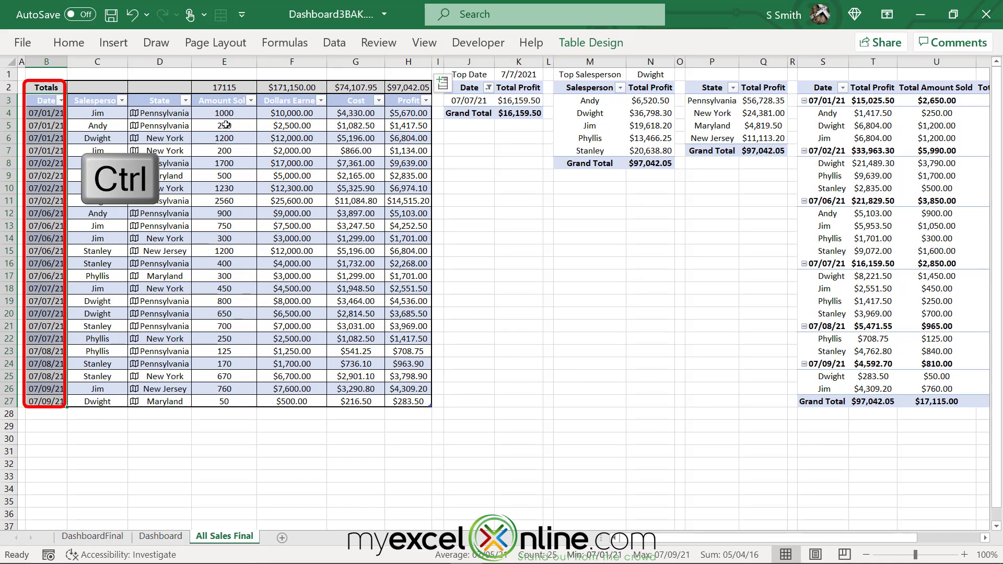
left_click_drag(221, 102, 419, 399)
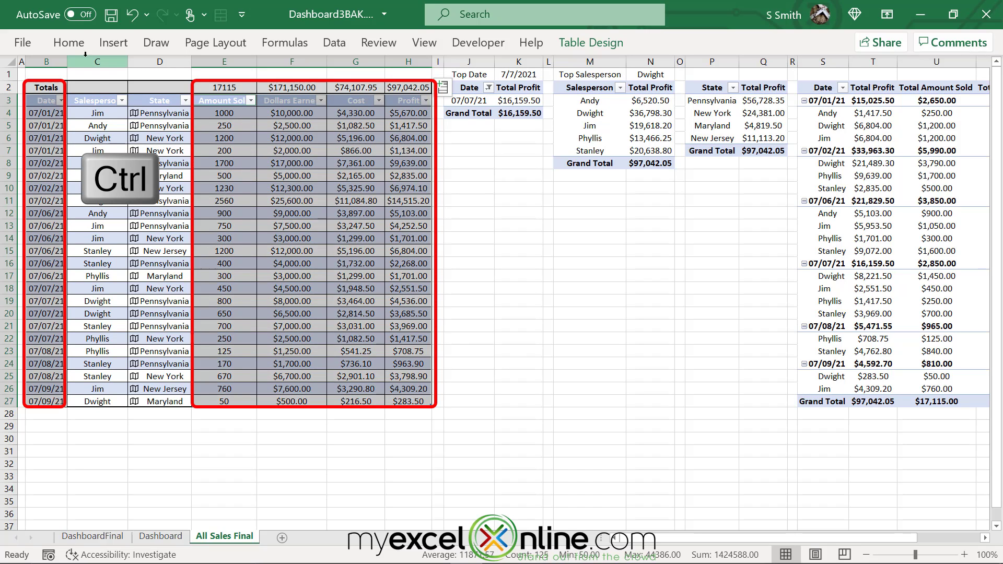
left_click(114, 43)
left_click(743, 72)
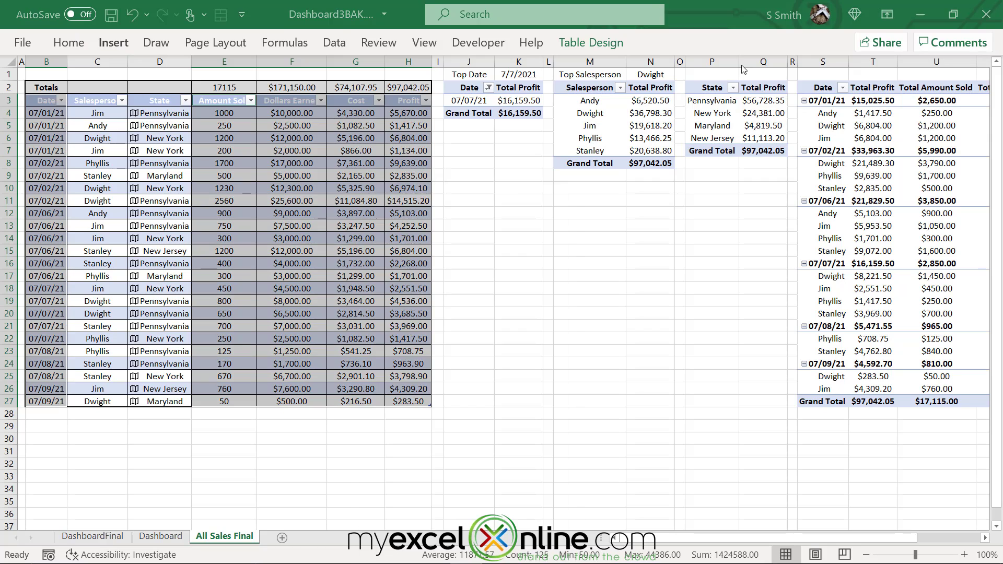
left_click(375, 224)
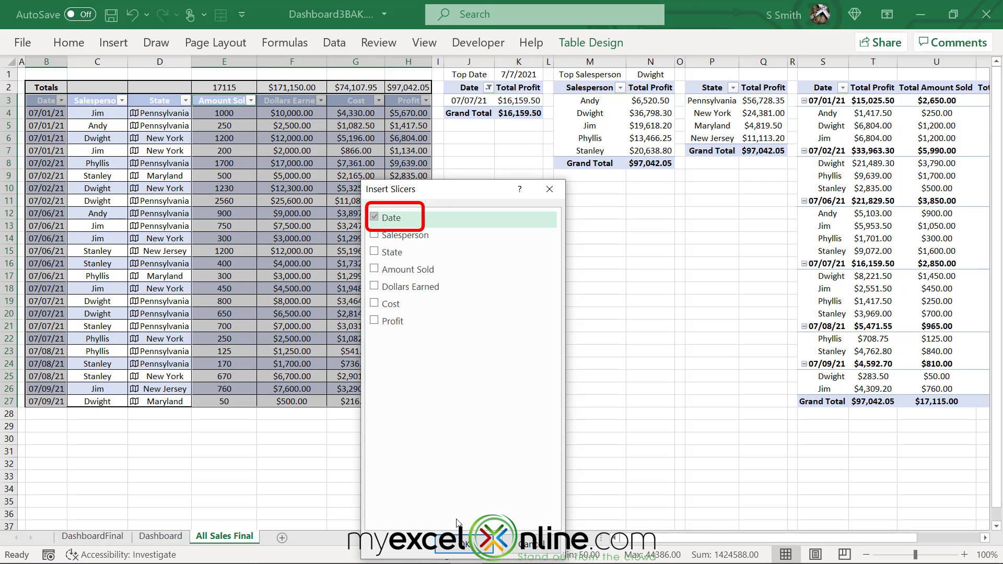
left_click(455, 544)
Cut the Date slicer and paste it onto the Dashboard below the State slicer
right_click(476, 227)
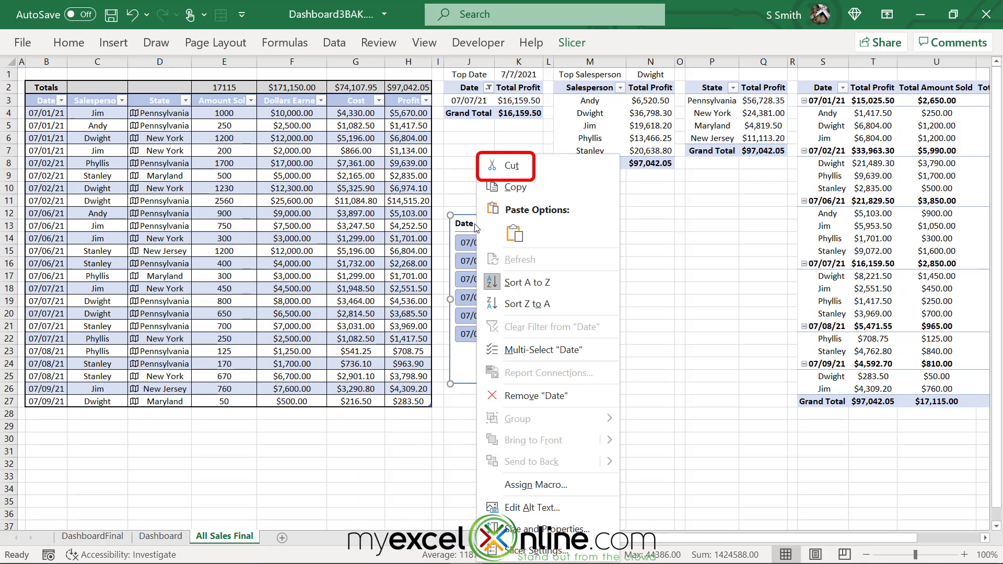
left_click(510, 166)
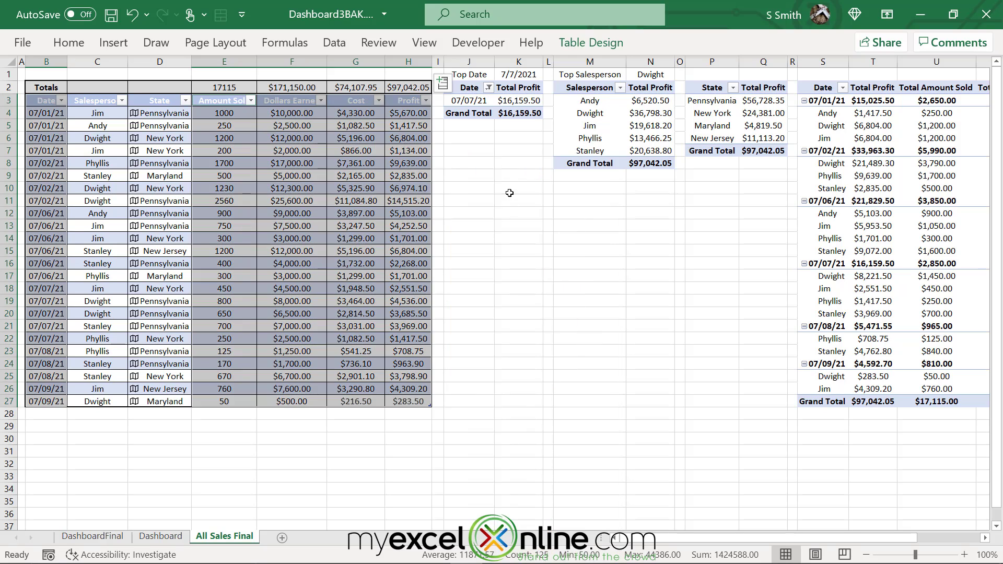
left_click(161, 537)
right_click(13, 231)
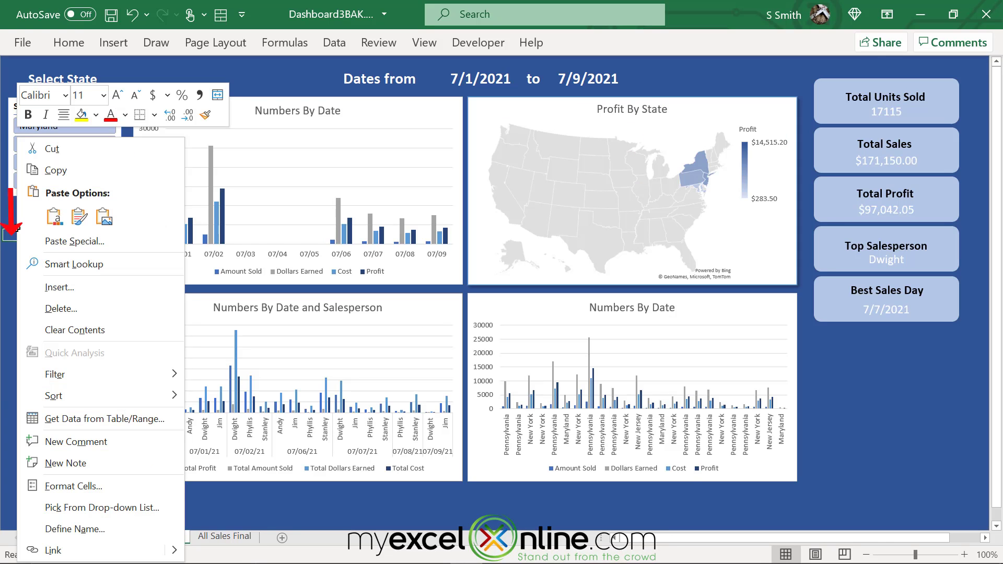
left_click(53, 215)
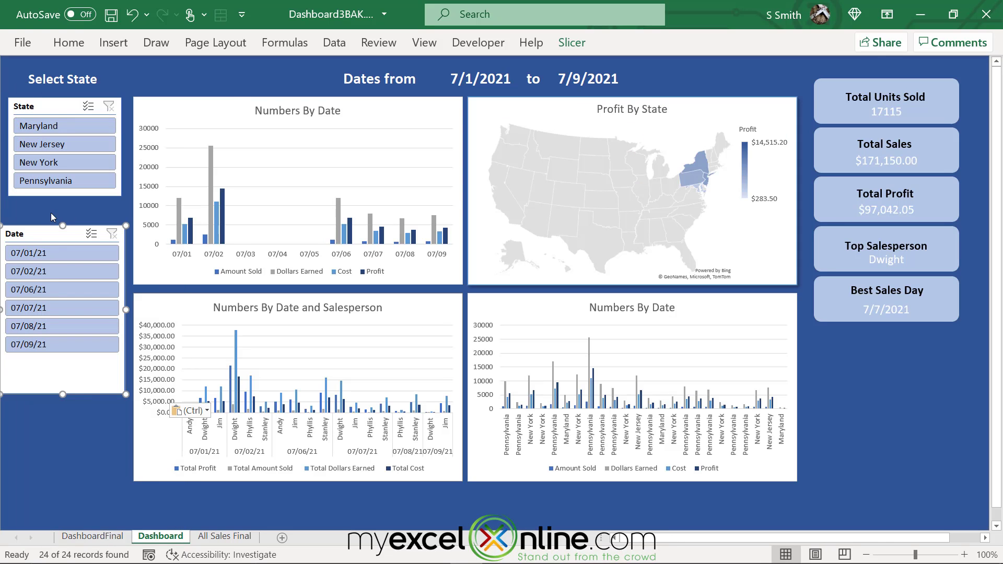
Filter the Date slicer to 07/01/21, then 07/02/21, then 07/07/21 in turn
left_click(48, 254)
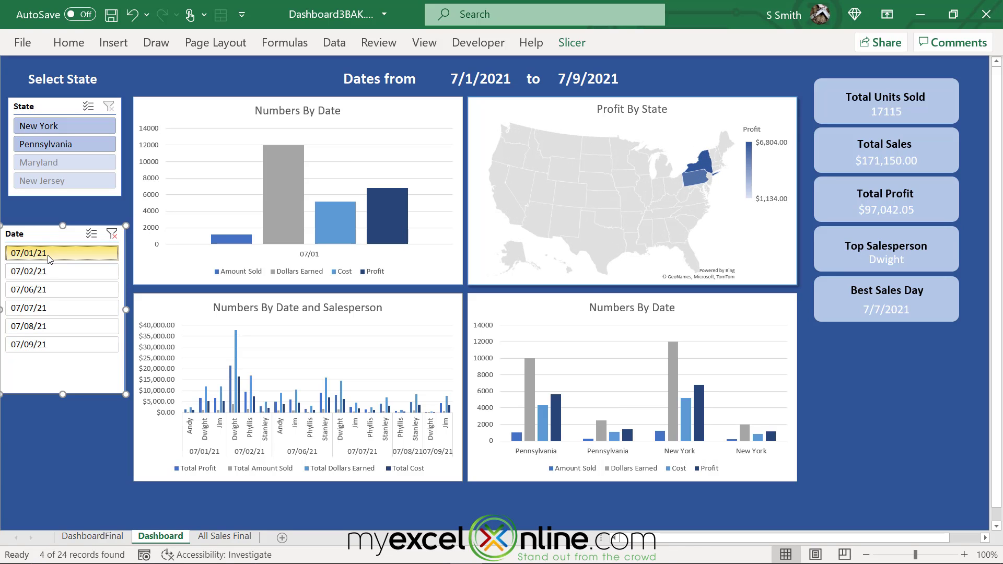
left_click(52, 277)
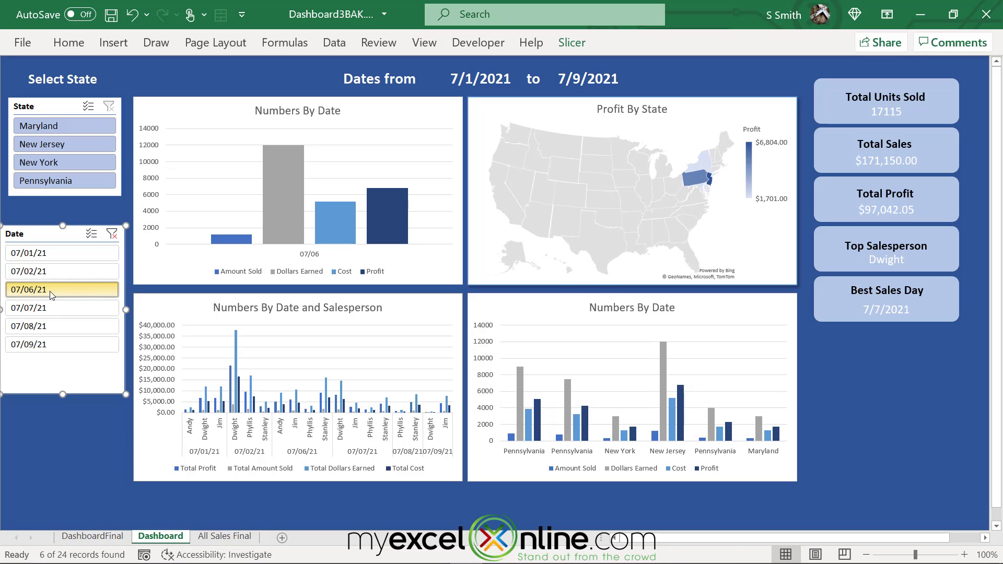
left_click(50, 307)
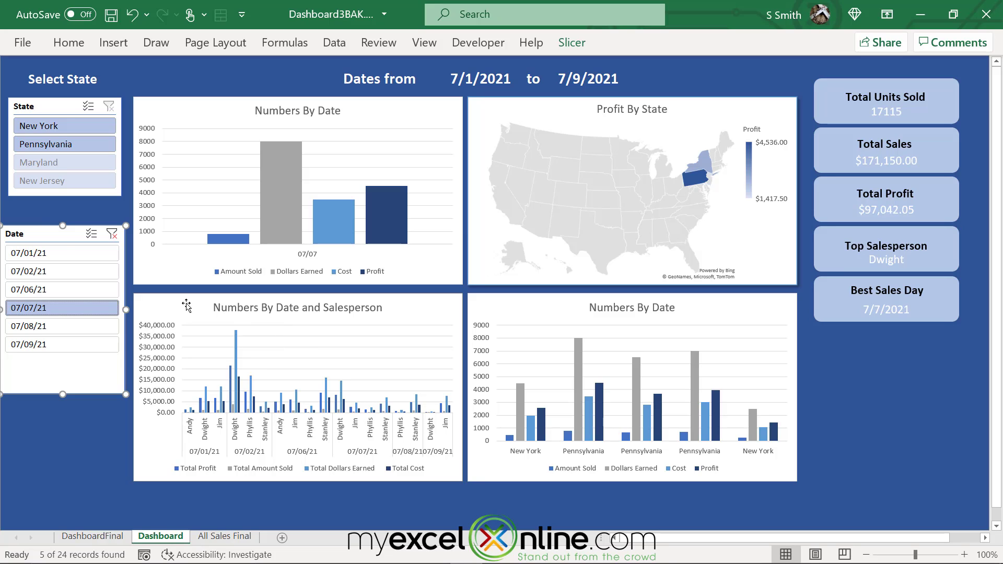
Move the Date slicer up under the State slicer and clear its filter to show all dates
left_click(34, 235)
left_click_drag(34, 235, 34, 214)
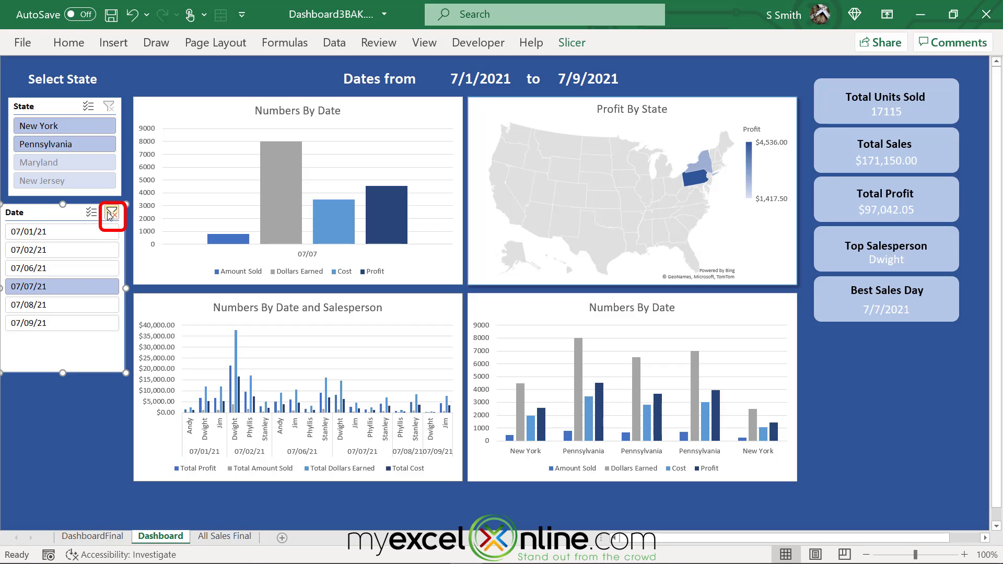
left_click(111, 213)
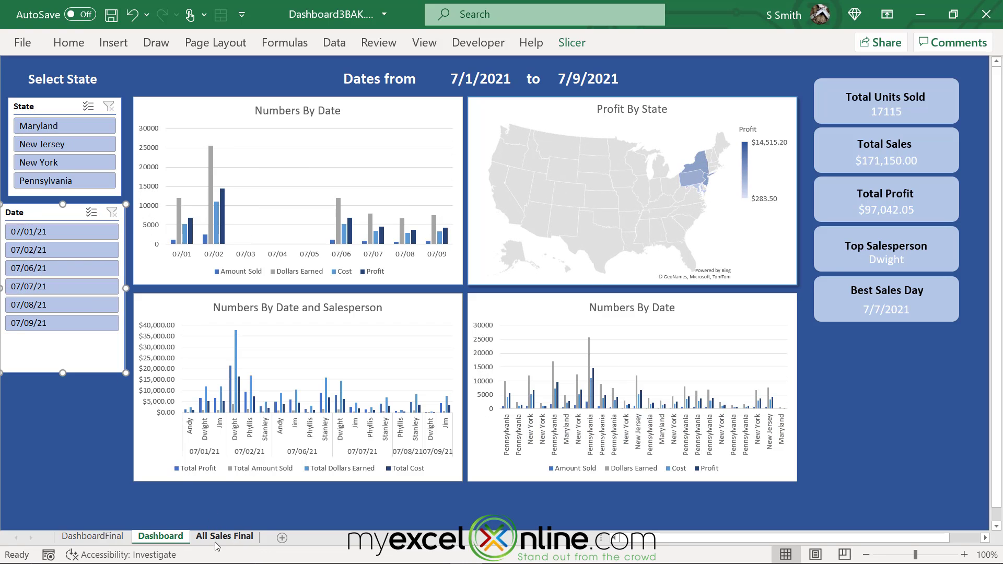
Insert a Salesperson slicer from the date pivot table on the All Sales Final sheet
left_click(222, 536)
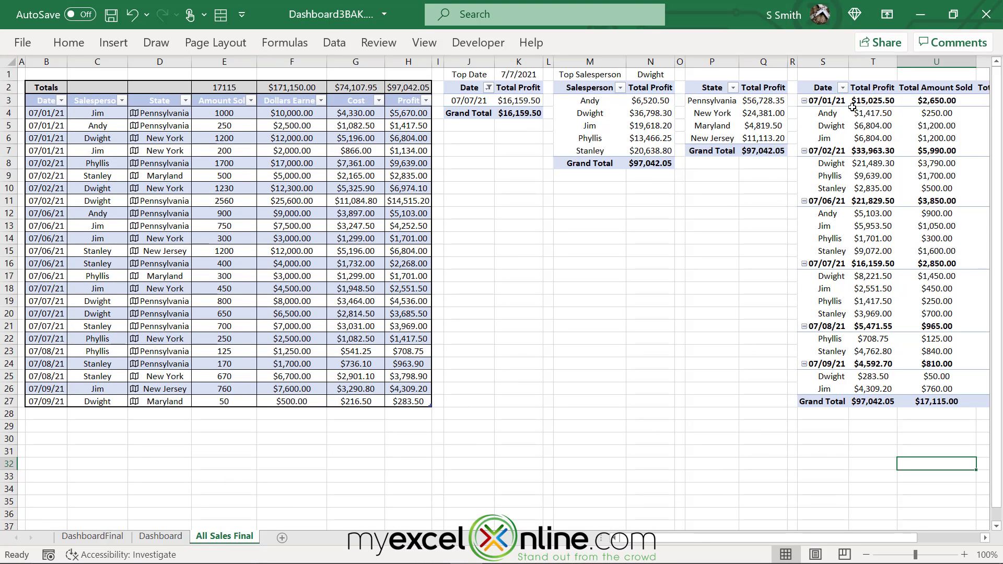
mouse_move(816, 99)
left_mouse_down()
mouse_move(930, 123)
mouse_move(939, 398)
mouse_move(930, 391)
left_mouse_up()
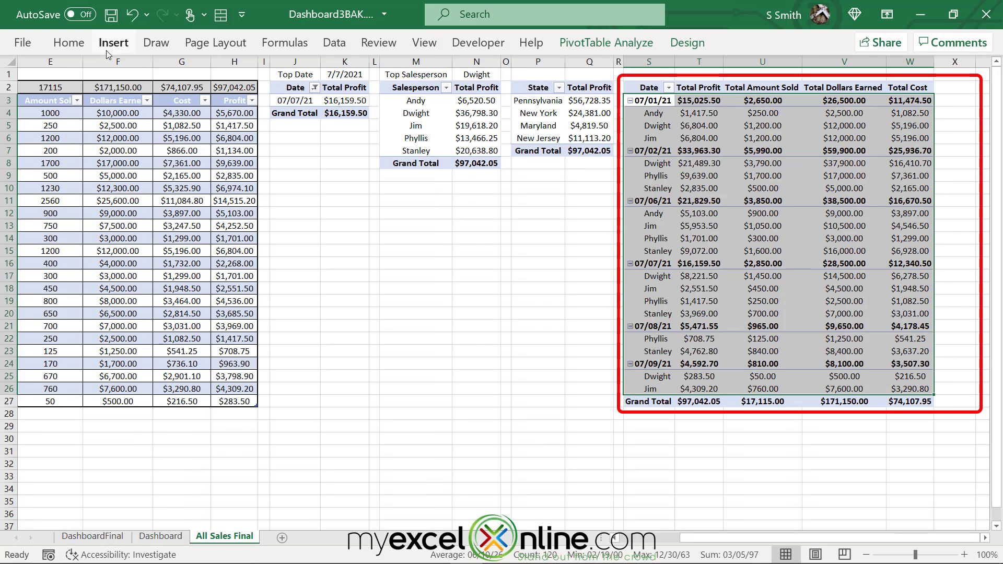
left_click(105, 47)
left_click(742, 64)
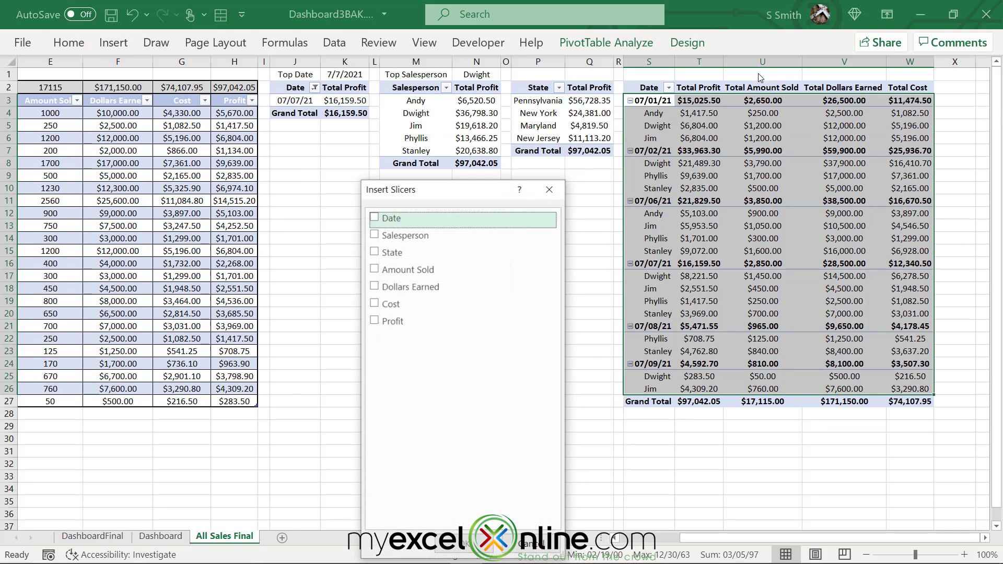
left_click(377, 235)
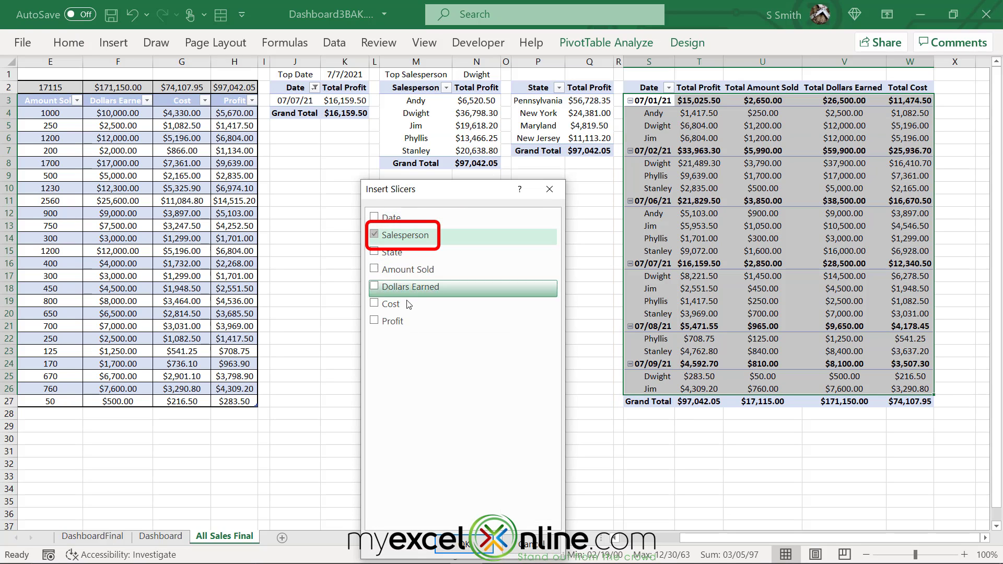
left_click(451, 549)
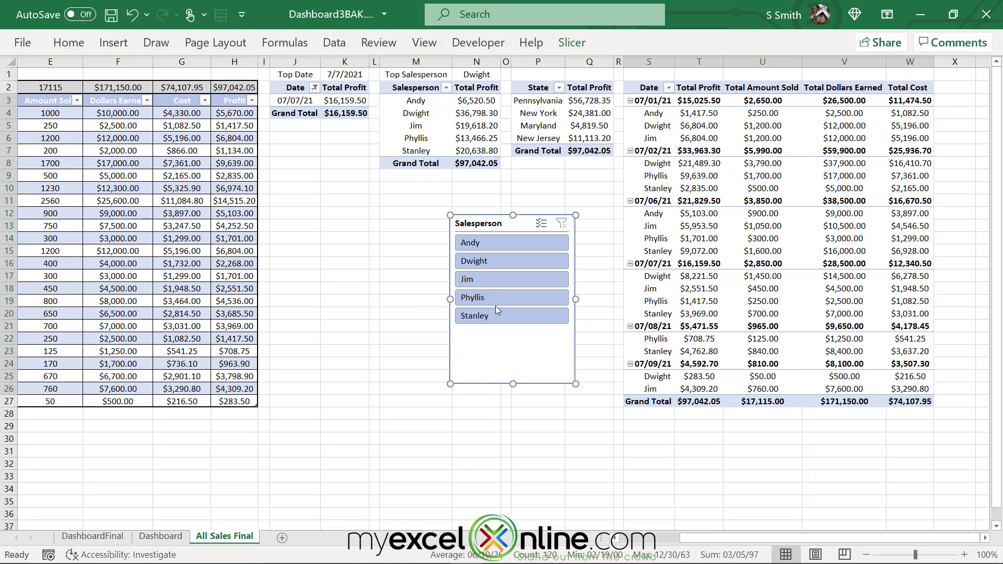
Copy the Salesperson slicer and return to the Dashboard sheet to paste it below the Date slicer
right_click(501, 347)
key("Escape")
key("Escape")
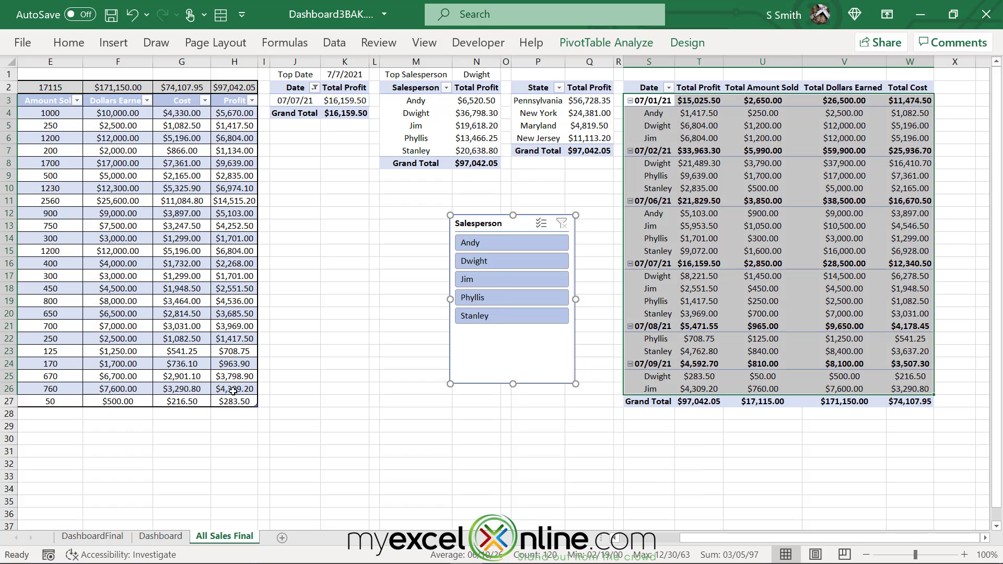
left_click(147, 542)
right_click(28, 420)
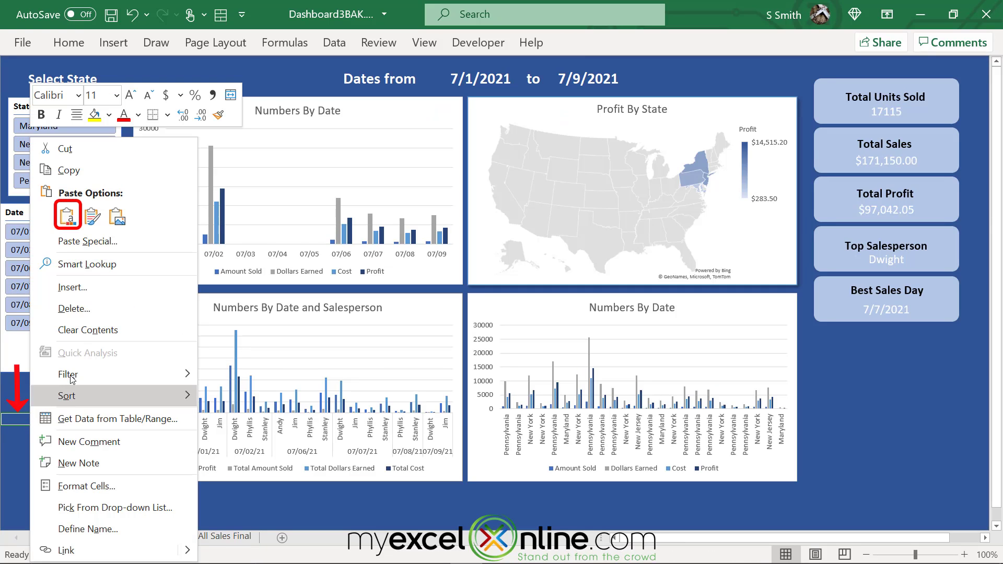
Paste the Salesperson slicer under the Date slicer and test it on Andy, then Jim
left_click(67, 216)
left_click_drag(41, 421, 45, 387)
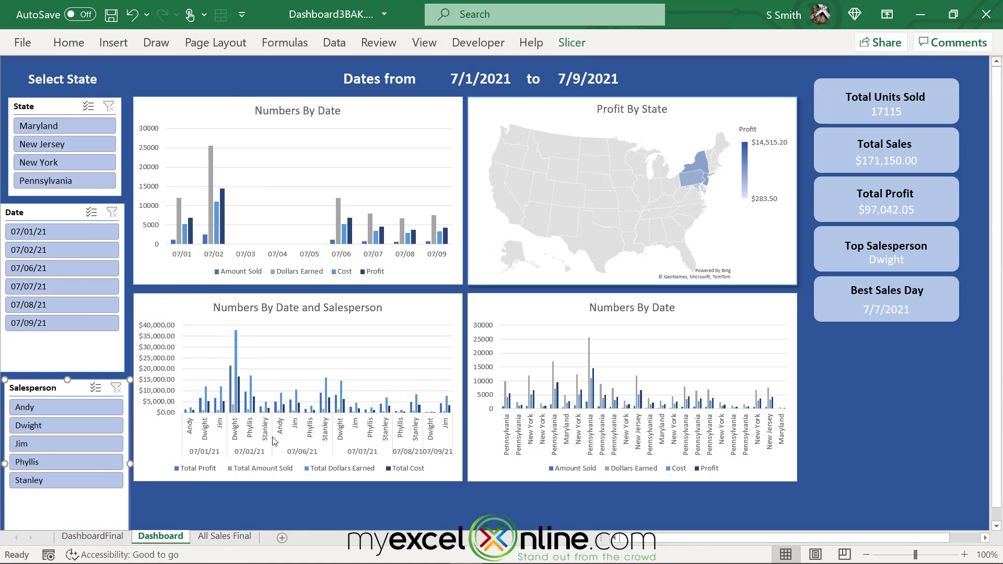
left_click(42, 409)
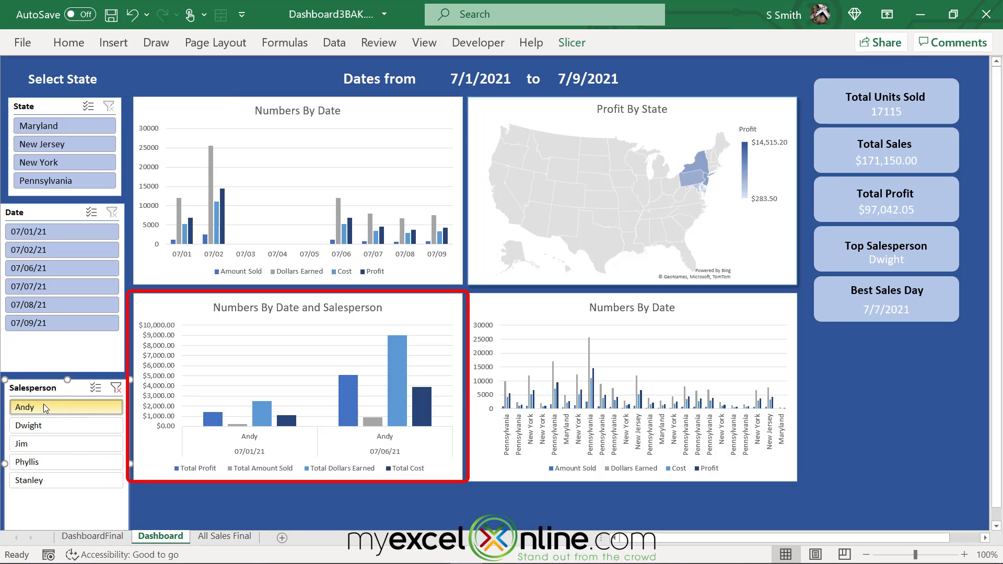
left_click(38, 447)
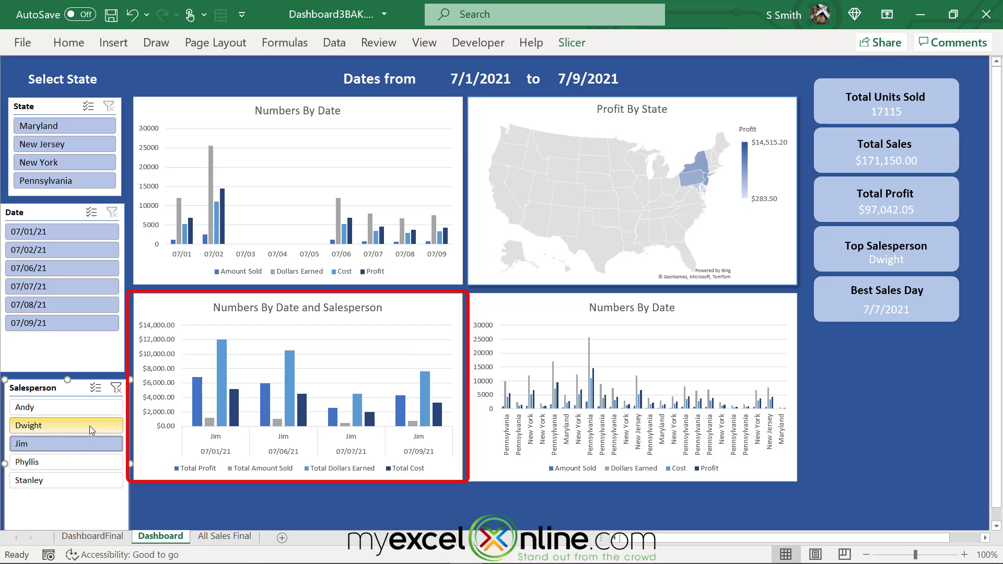
Enable Multi-Select to add Phyllis alongside Jim, then clear the salesperson filter
left_click(97, 395)
left_click(57, 463)
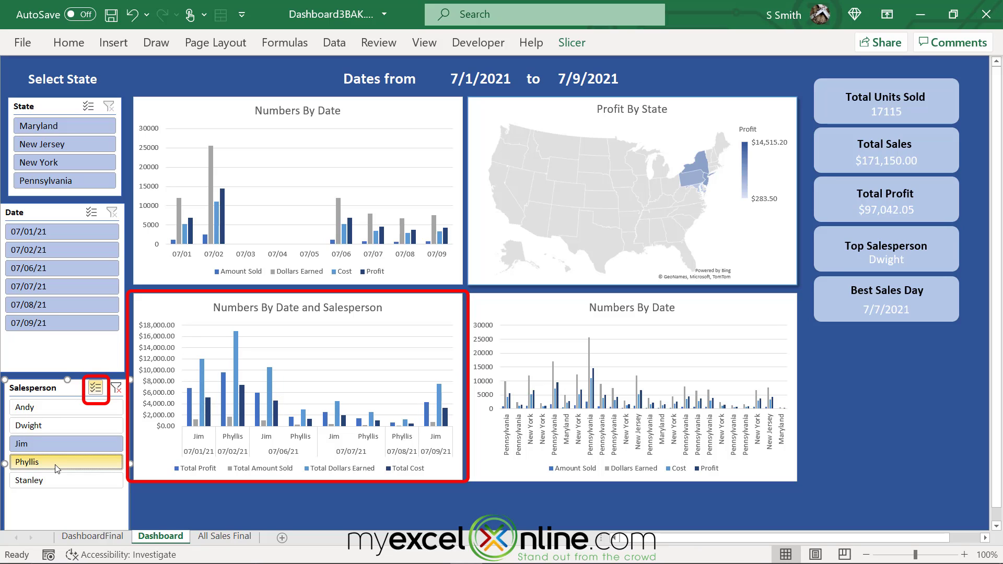
left_click(118, 388)
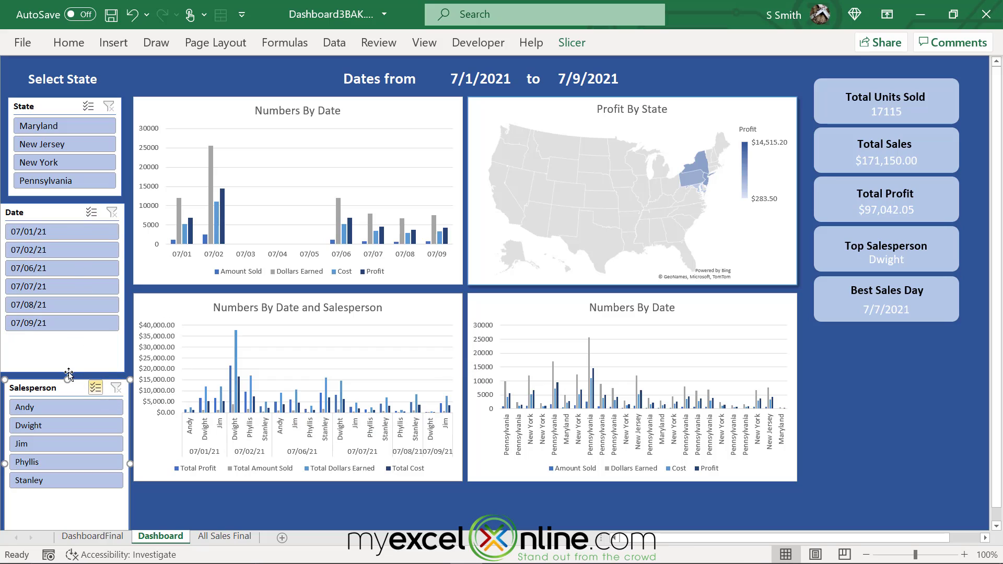
Check the State slicer's 1.63" button width and apply 1.63" to the Date and Salesperson slicers
left_click(43, 108)
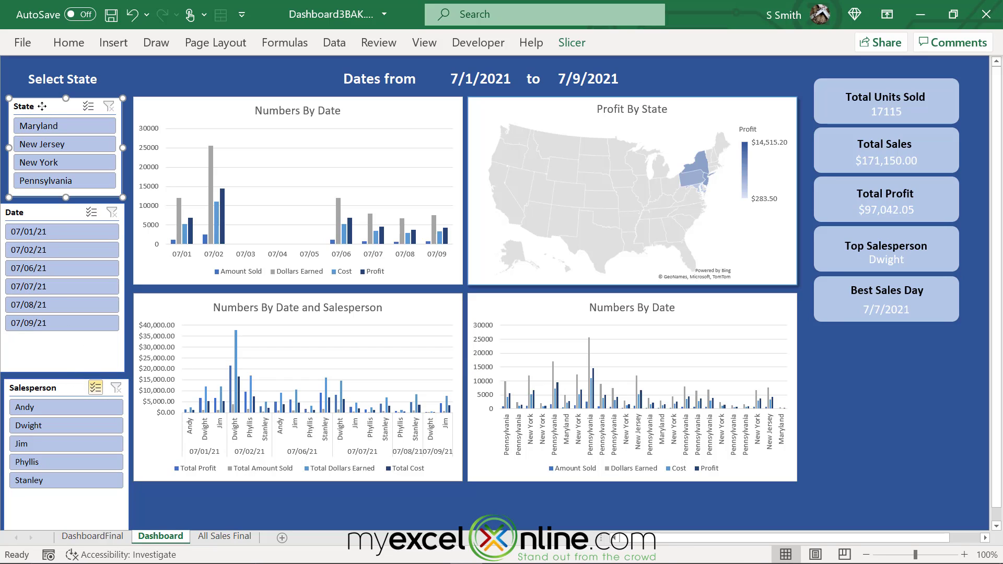
left_click(571, 45)
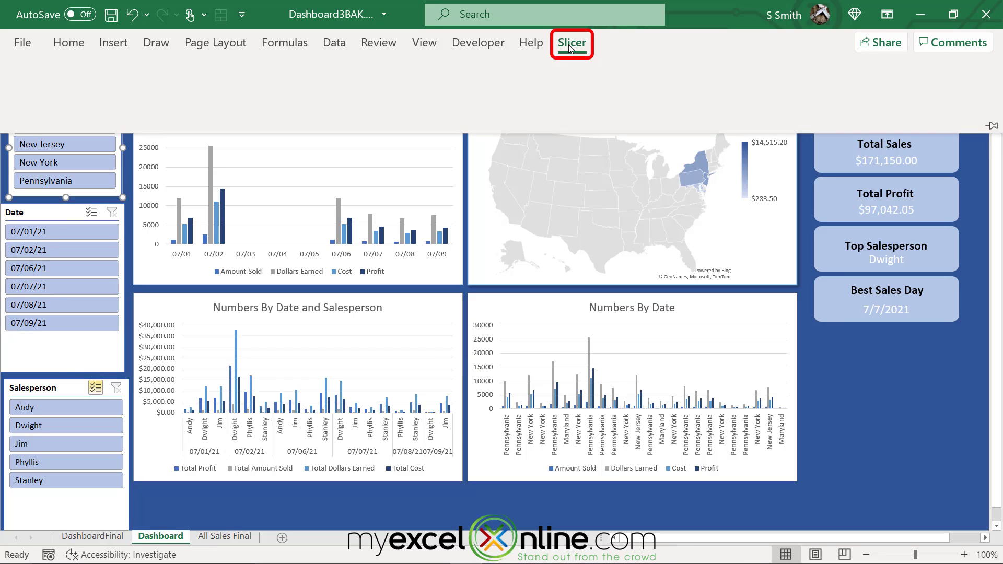
left_click(799, 100)
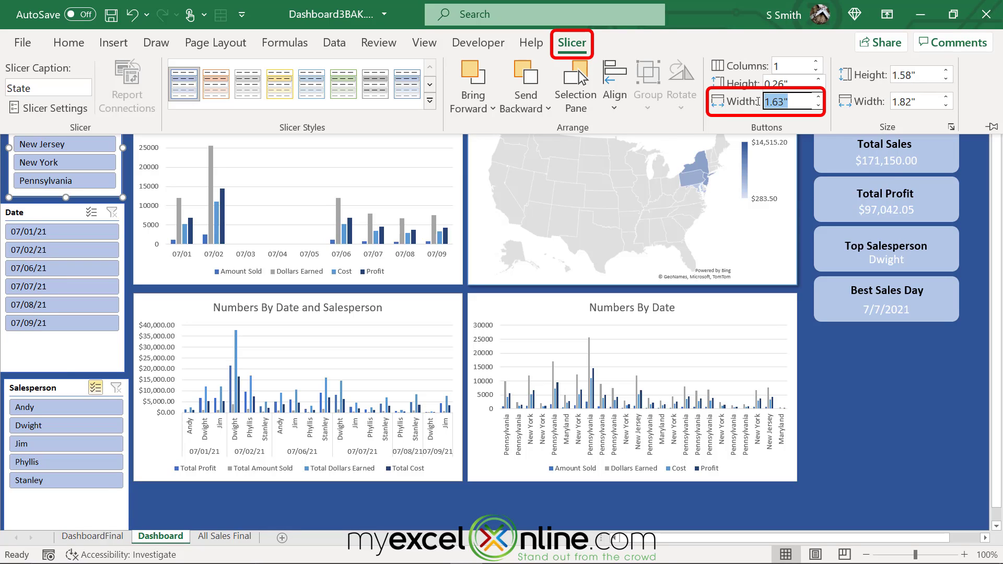
left_click(35, 213)
left_click(35, 213)
left_click(47, 388, "ctrl")
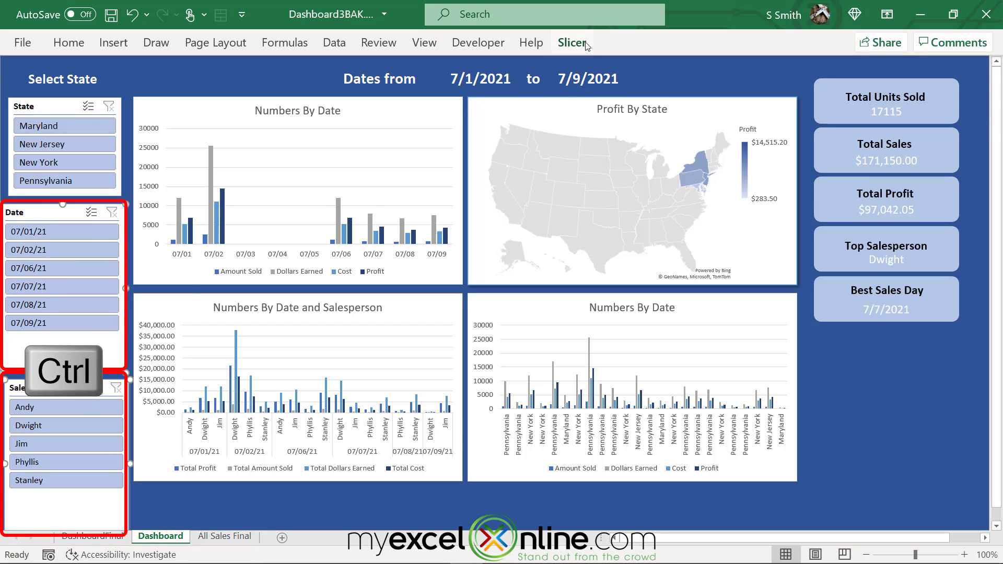
left_click(572, 42)
type("1.63\"")
key("Return")
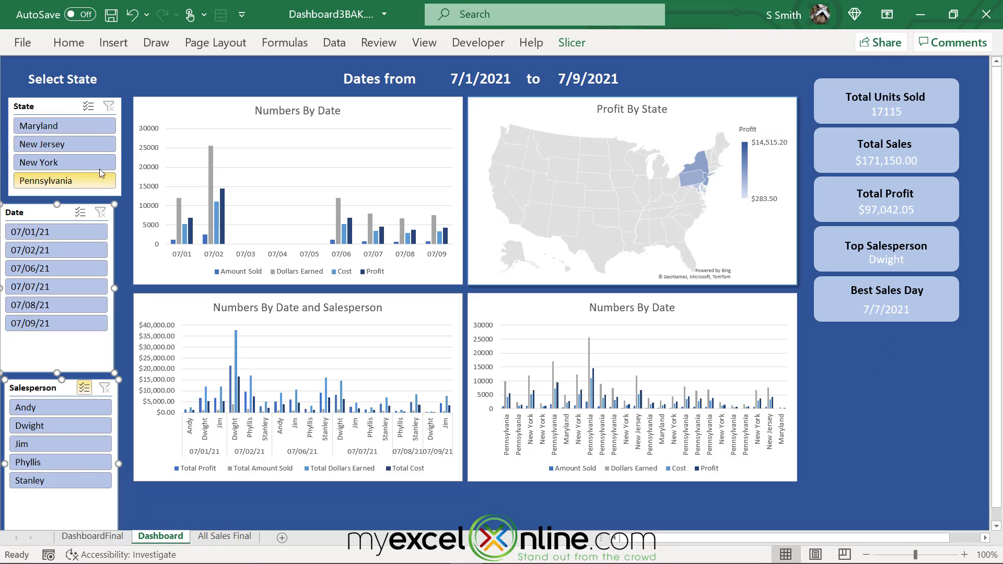
Align the State, Date and Salesperson slicers on their right edges
left_click(65, 107, "ctrl")
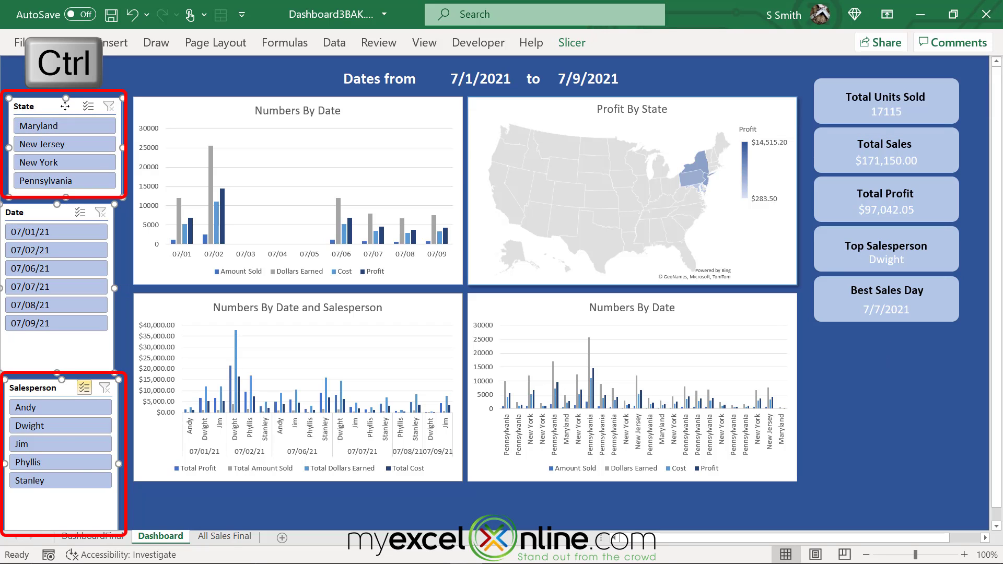
left_click(572, 42)
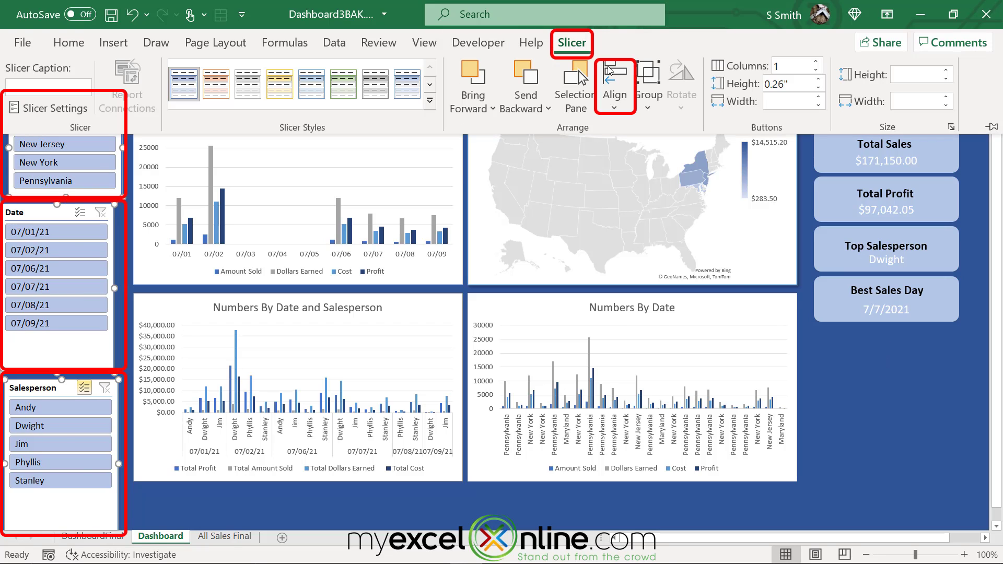
left_click(614, 97)
left_click(650, 172)
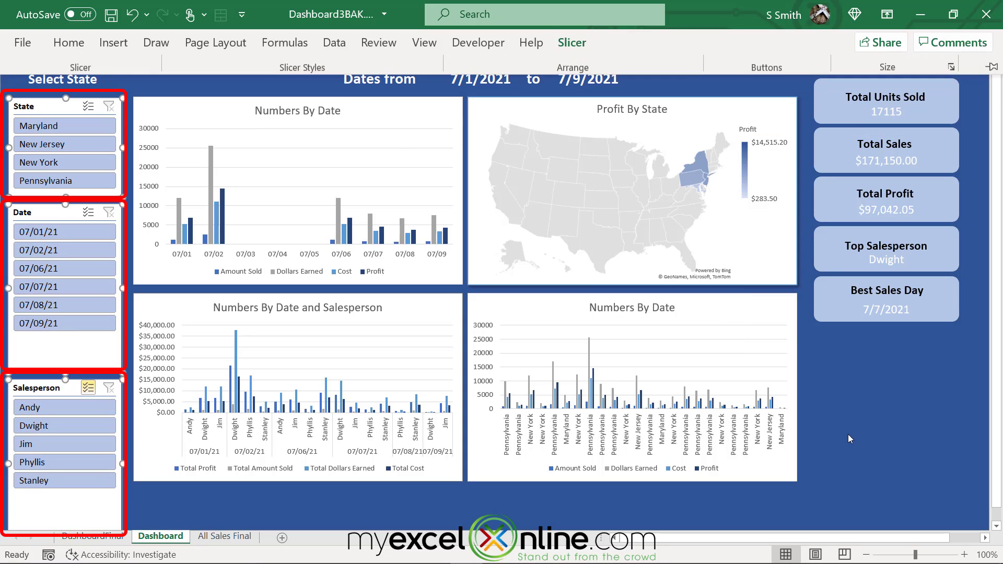
Shorten the Date slicer, move the Salesperson slicer up beneath it, and shorten it to fit
left_click(147, 505)
left_click(63, 372)
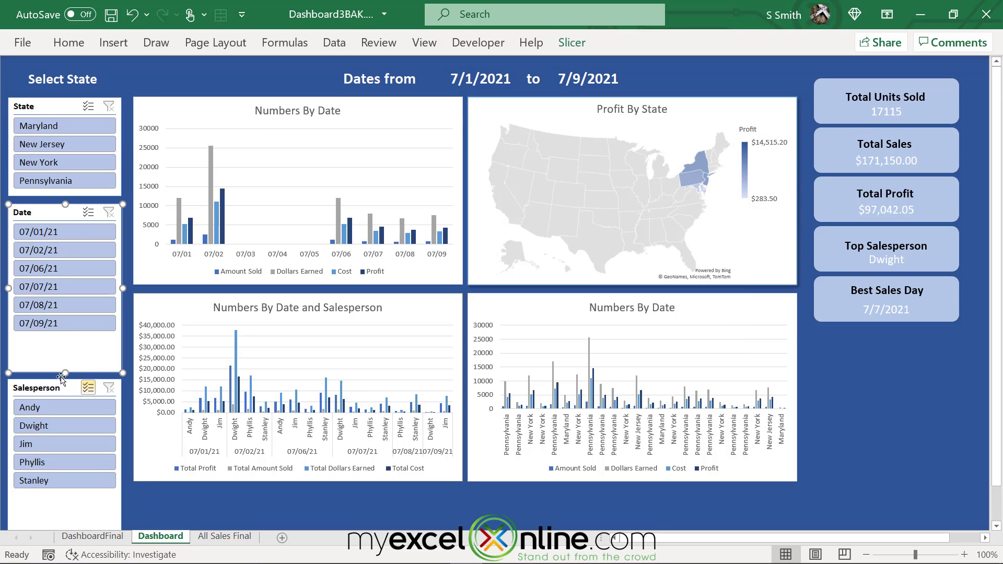
left_click_drag(64, 372, 64, 338)
left_click_drag(56, 393, 51, 352)
left_click_drag(50, 514, 50, 461)
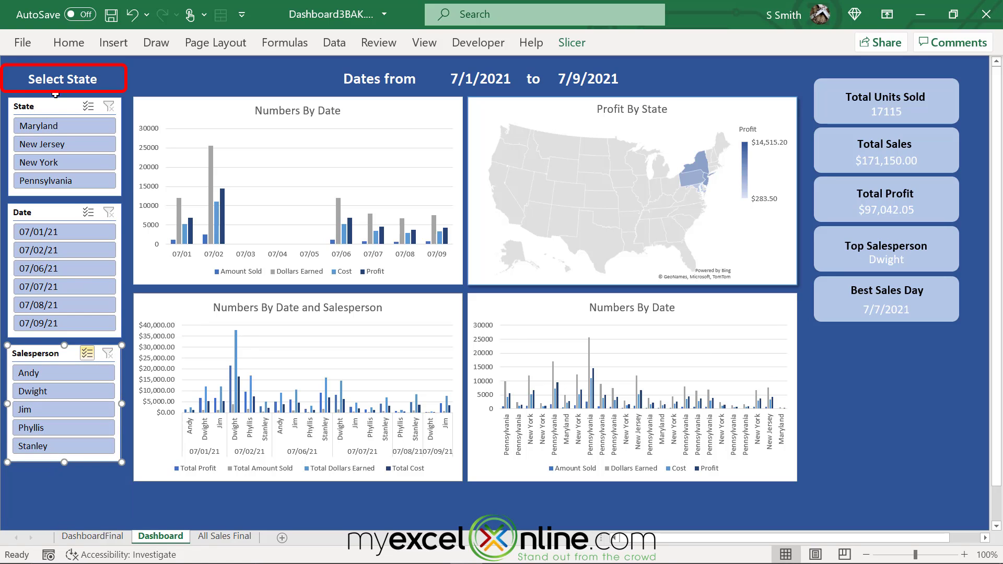
Copy the three instruction text cells from the DashboardFinal sheet
left_click(53, 82)
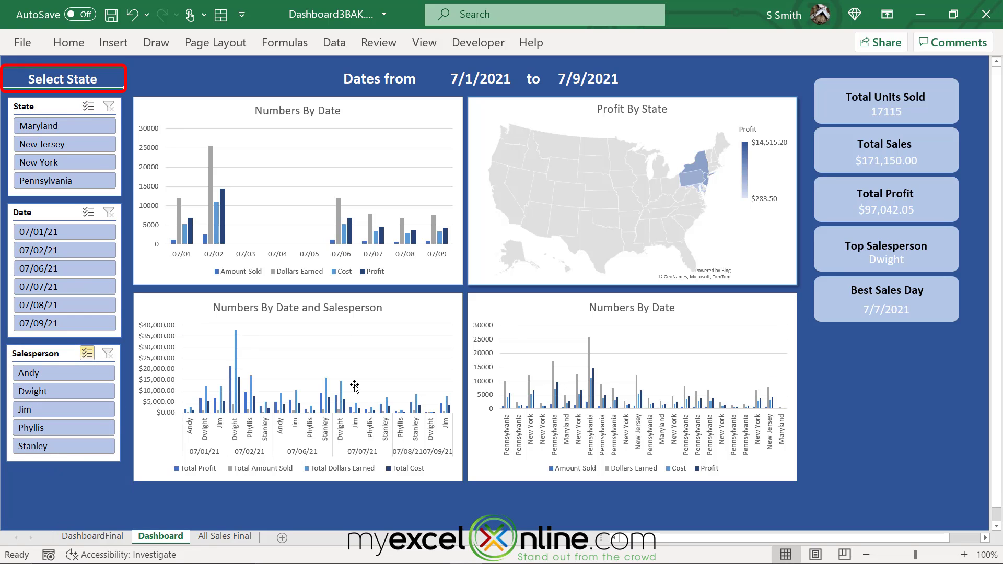
left_click(112, 538)
left_click_drag(40, 81, 43, 114)
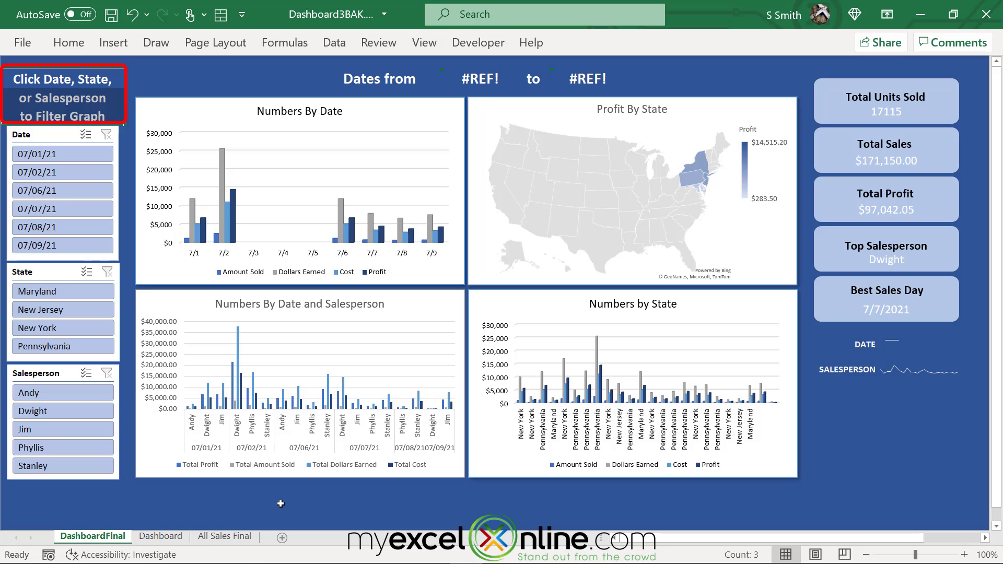
key("ctrl+c")
Paste the instruction text over the Select State heading on Dashboard, undoing the column width change
left_click(161, 536)
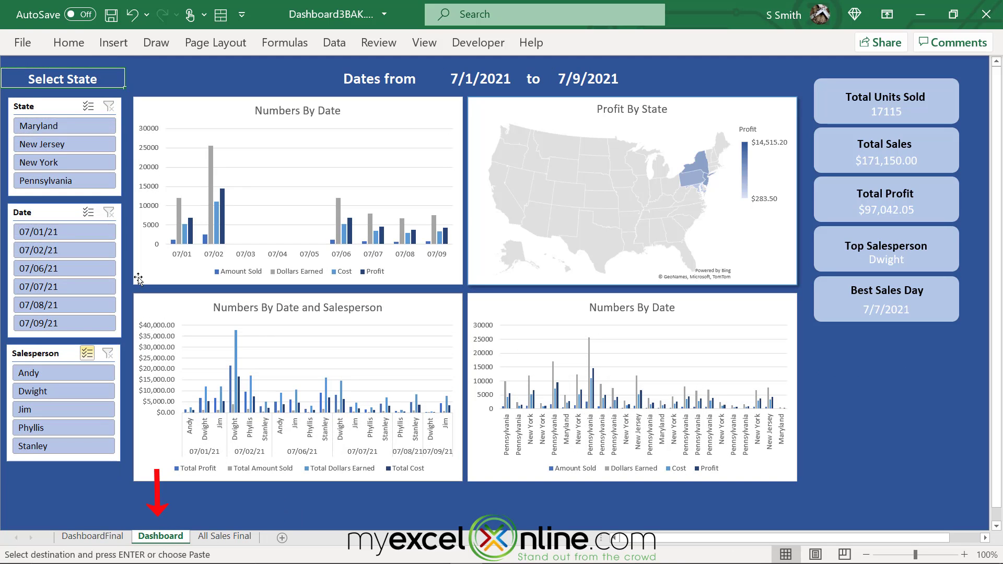
key("ctrl+v")
key("ctrl")
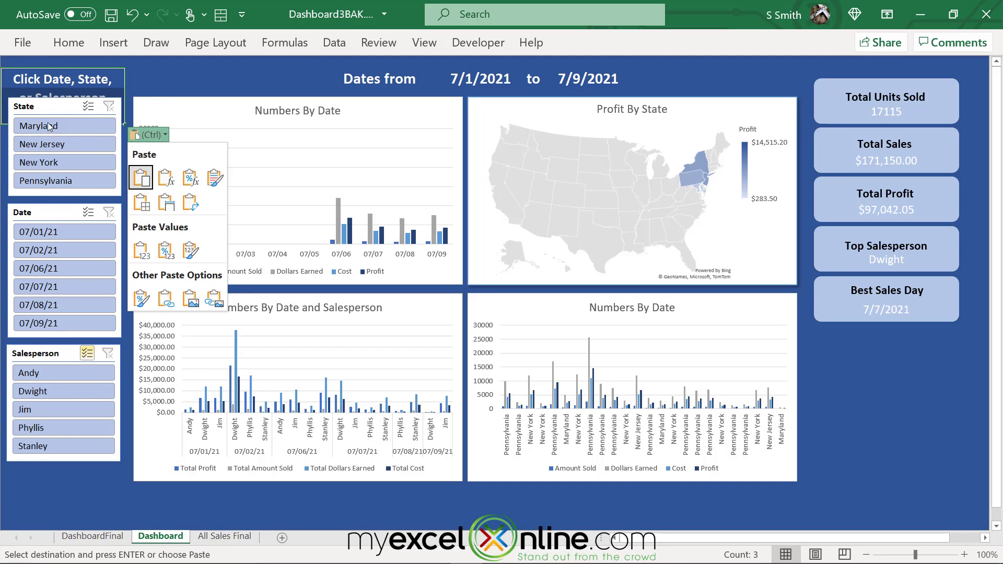
key("w")
key("ctrl+z")
left_click(951, 404)
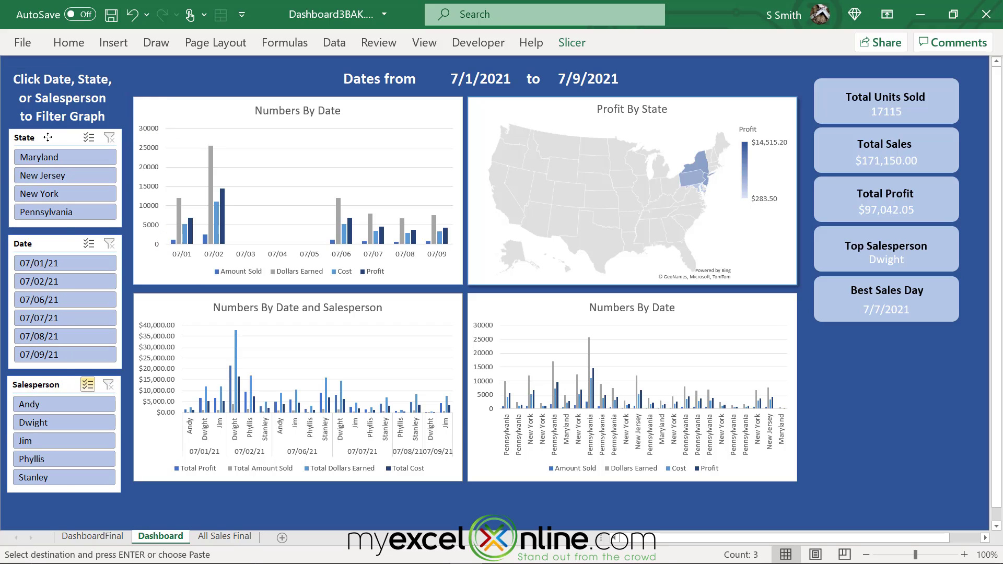
Insert a line sparkline in U22 from Total Profit data 'All Sales Final'!K3:K8
left_click(905, 346)
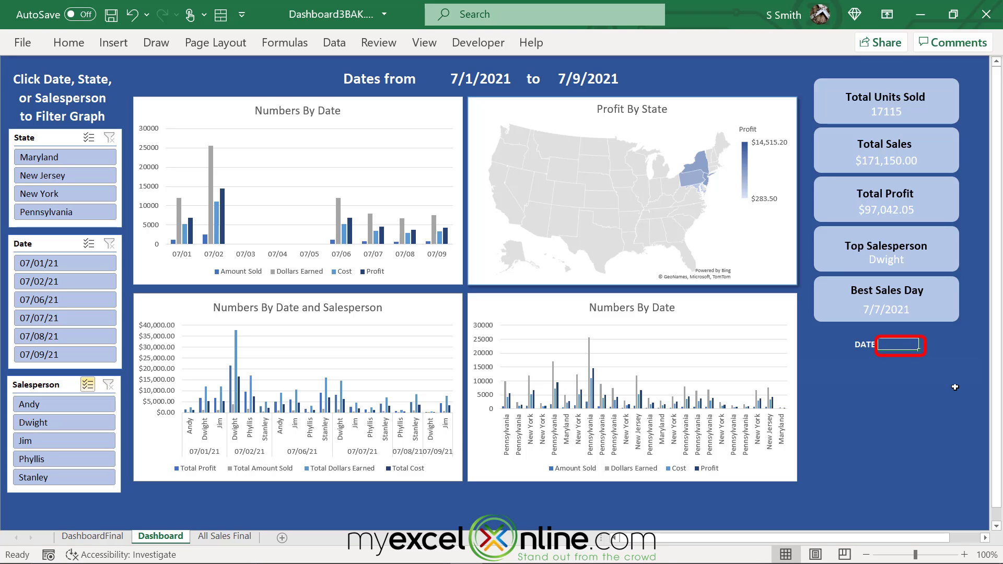
left_click(125, 46)
left_click(665, 66)
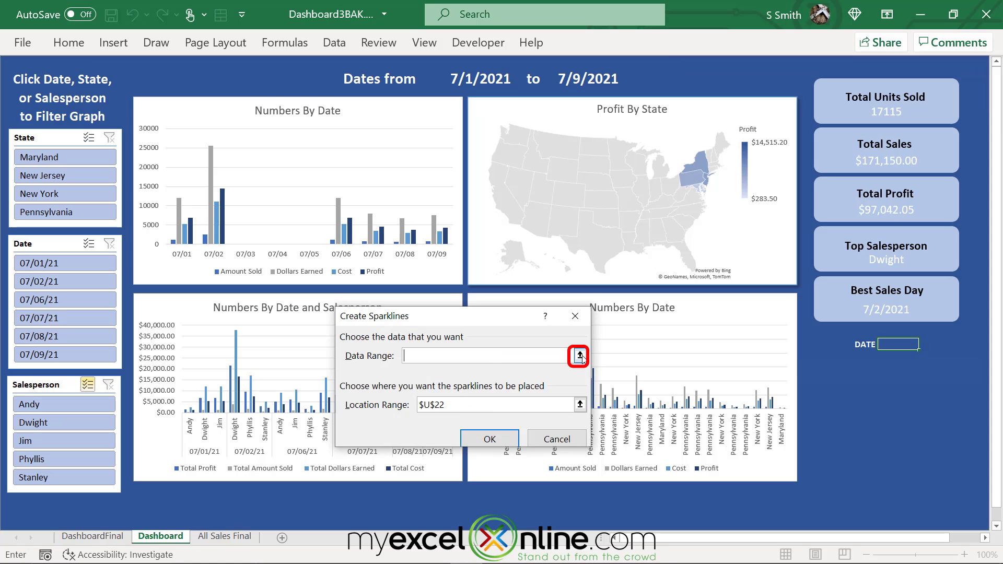
left_click(580, 356)
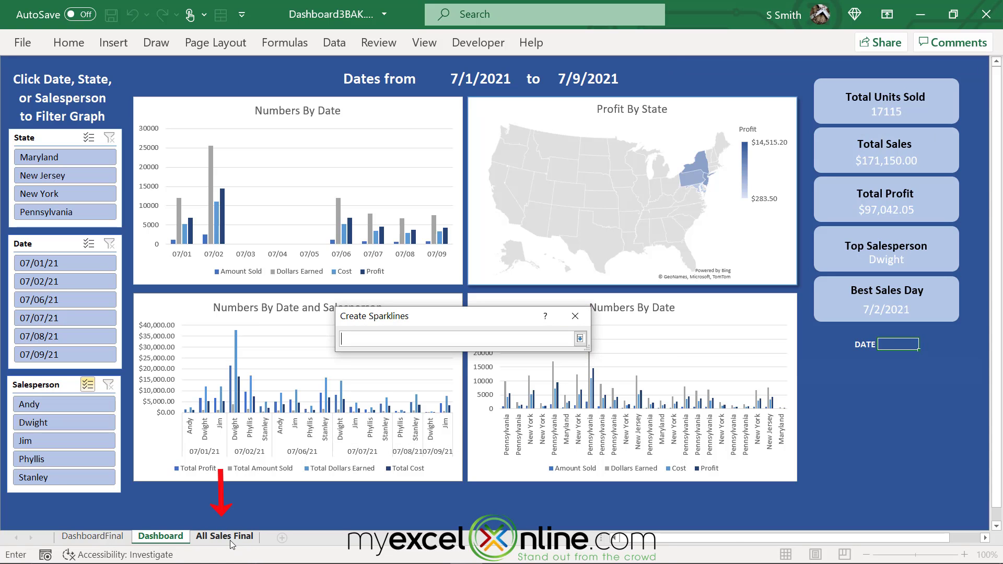
left_click(230, 541)
left_click_drag(511, 101, 520, 163)
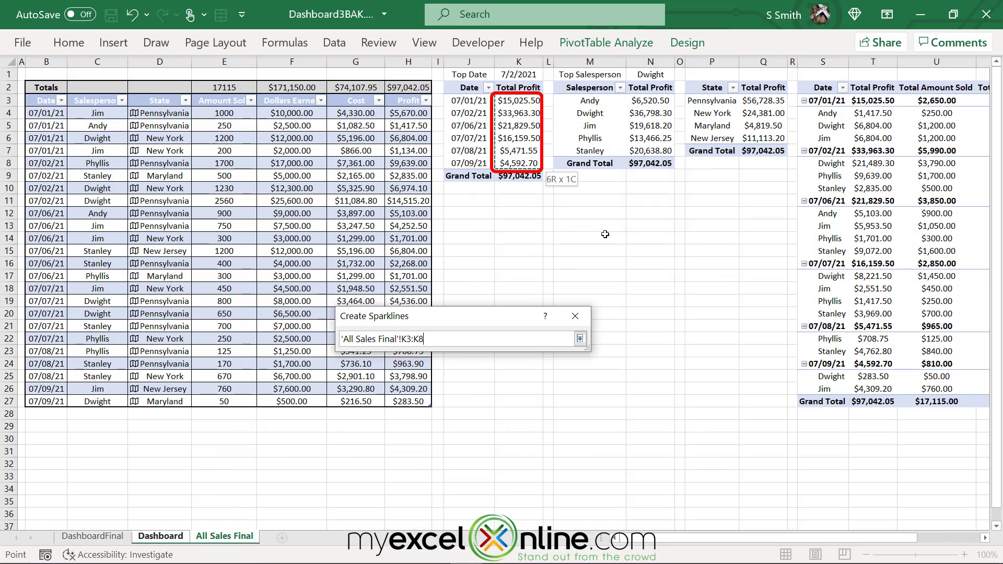
left_click(580, 340)
left_click(490, 439)
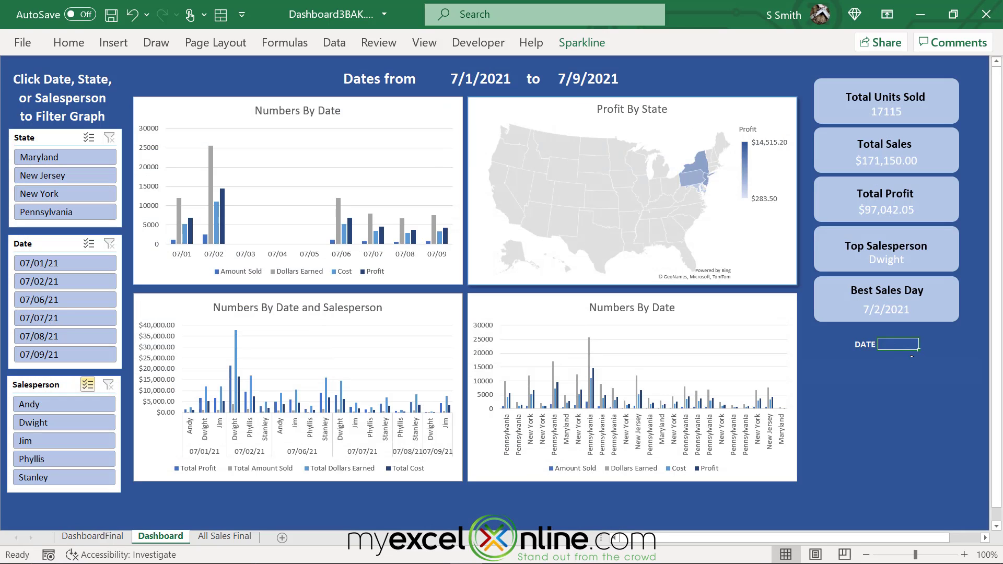
Change the sparkline to a light colour
left_click(584, 45)
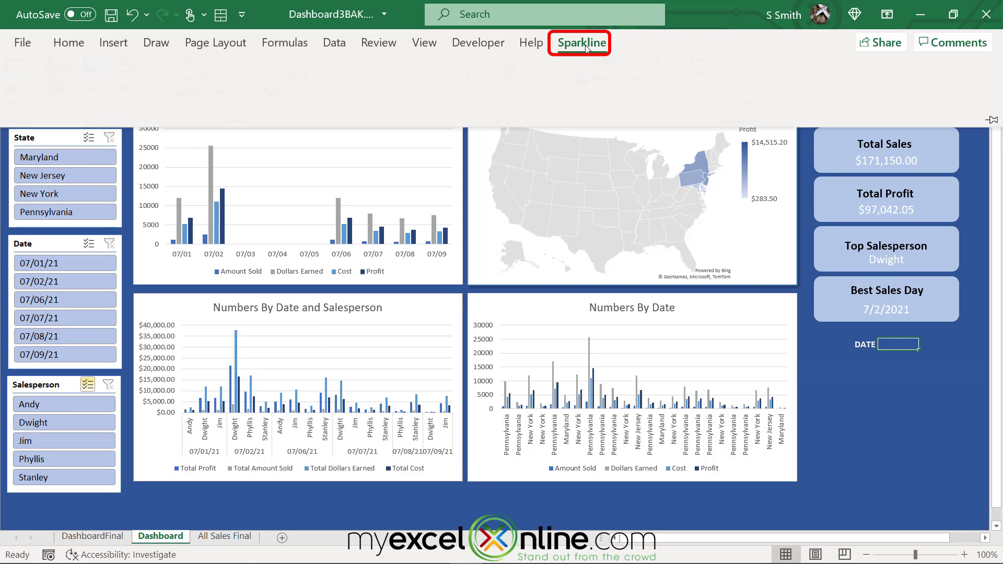
left_click(674, 68)
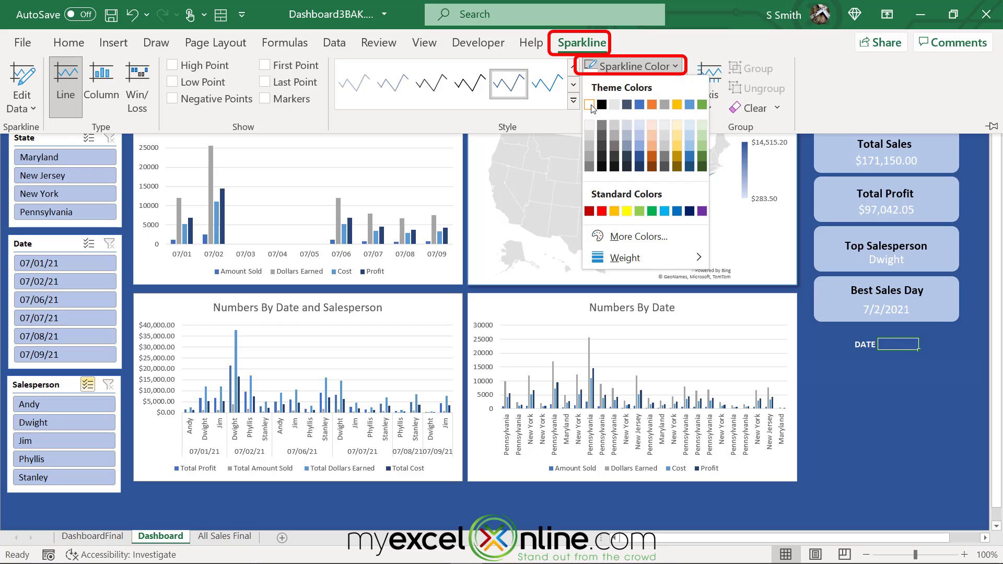
left_click(590, 105)
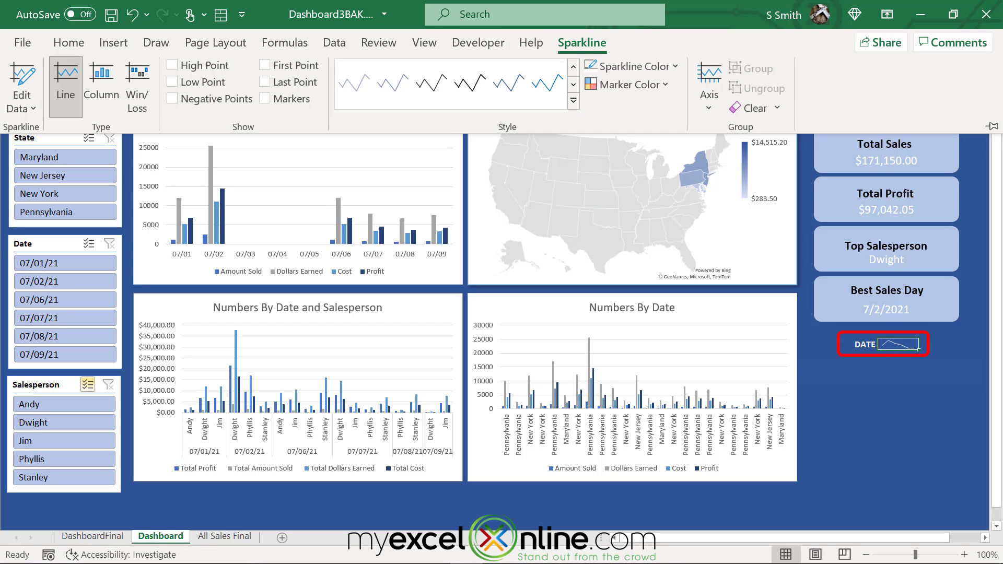
left_click(569, 483)
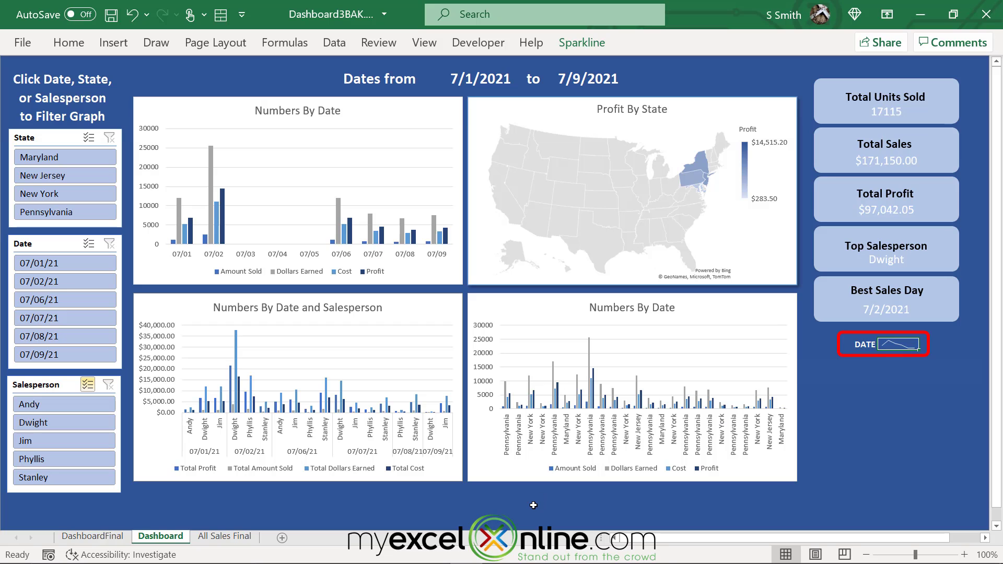
left_click(237, 538)
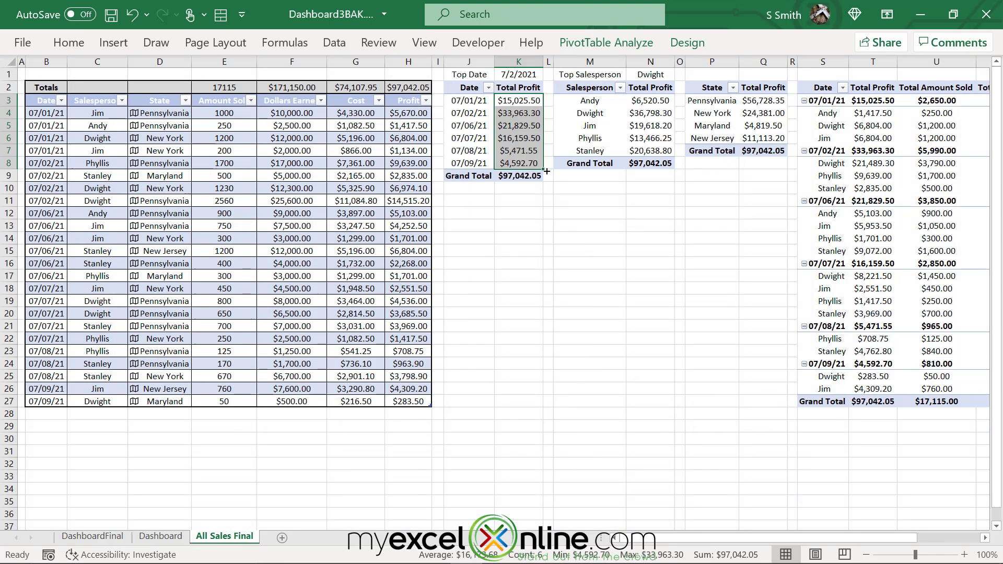